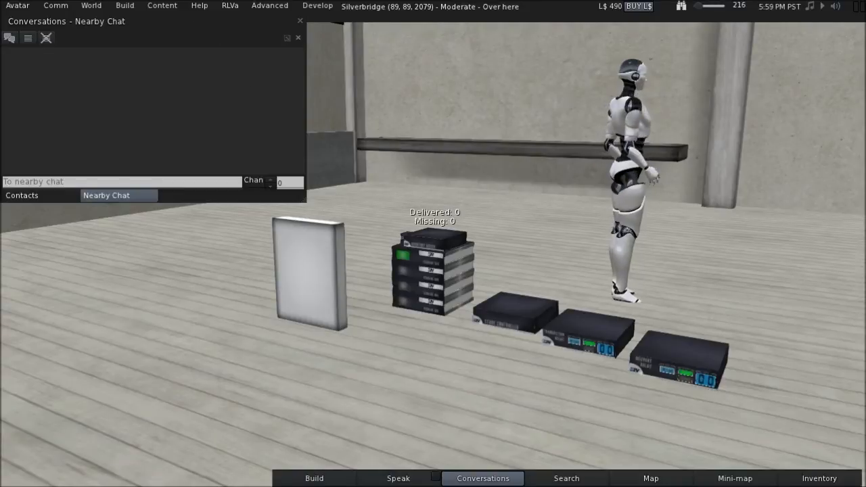
Step: Edit the stacked inventory server as linked parts and bring up the contents of its uppermost storage box
{"action": "right_click", "coordinate": [424, 241]}
{"action": "left_click", "coordinate": [447, 17]}
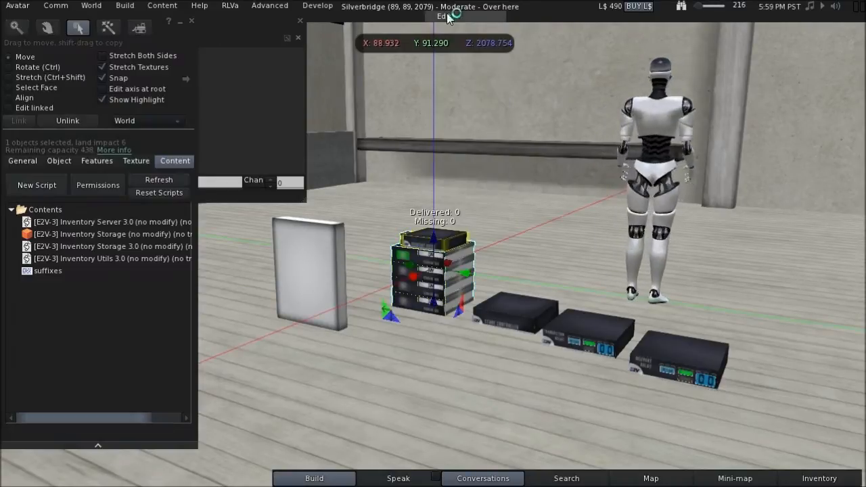
{"action": "left_click", "coordinate": [9, 108]}
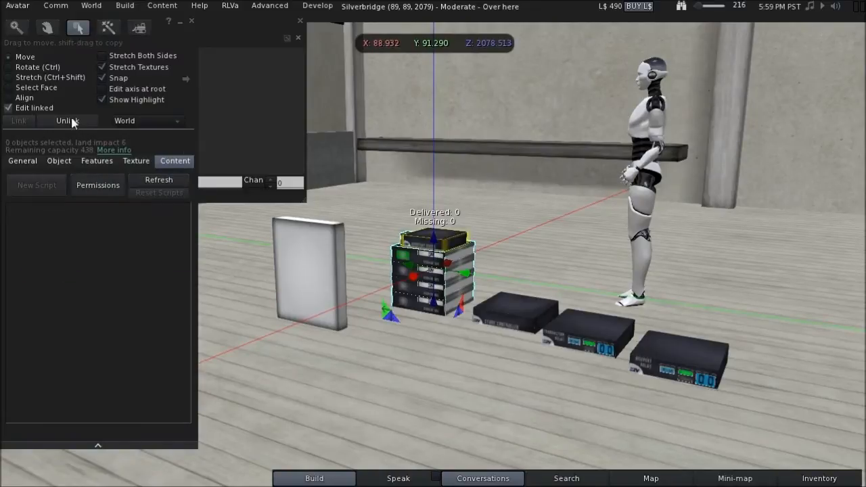
{"action": "left_click", "coordinate": [409, 256]}
{"action": "left_click_drag", "start_coordinate": [437, 255], "coordinate": [437, 223], "text": "alt"}
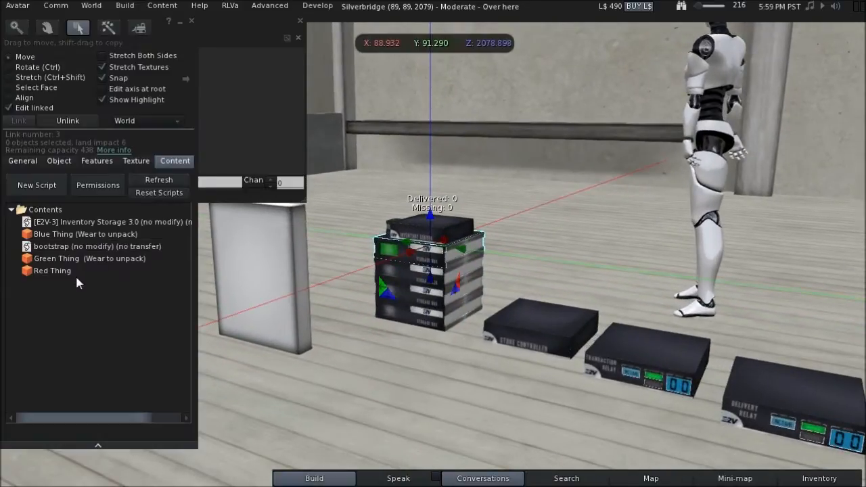
Step: Review the Blue Thing, Green Thing and Red Thing items stored in the box, and finish editing it
{"action": "left_click", "coordinate": [67, 235]}
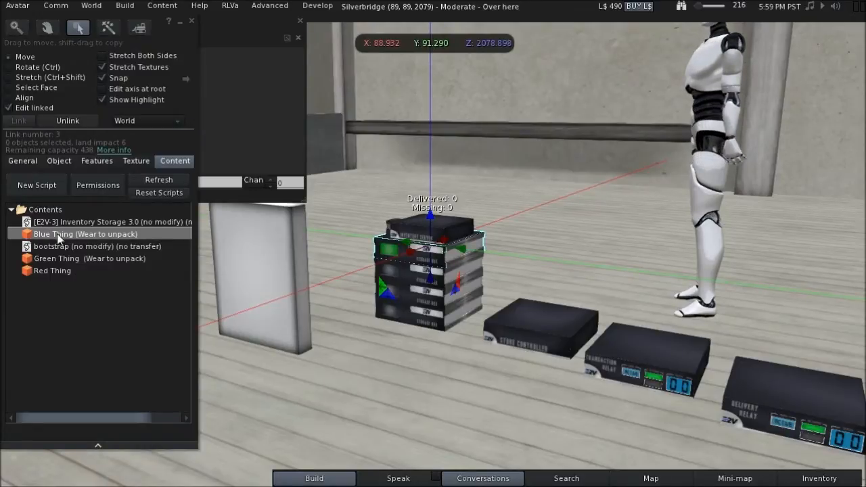
{"action": "left_click", "coordinate": [58, 259]}
{"action": "left_click", "coordinate": [58, 271]}
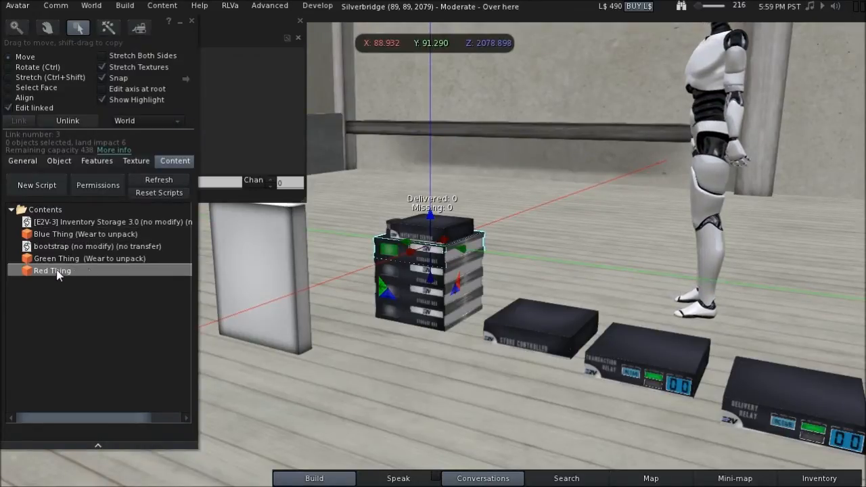
{"action": "left_click", "coordinate": [139, 236]}
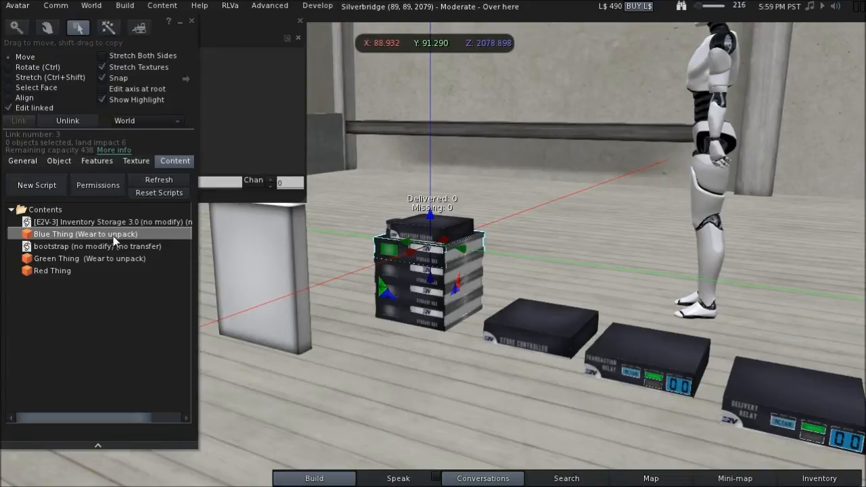
{"action": "left_click", "coordinate": [92, 259]}
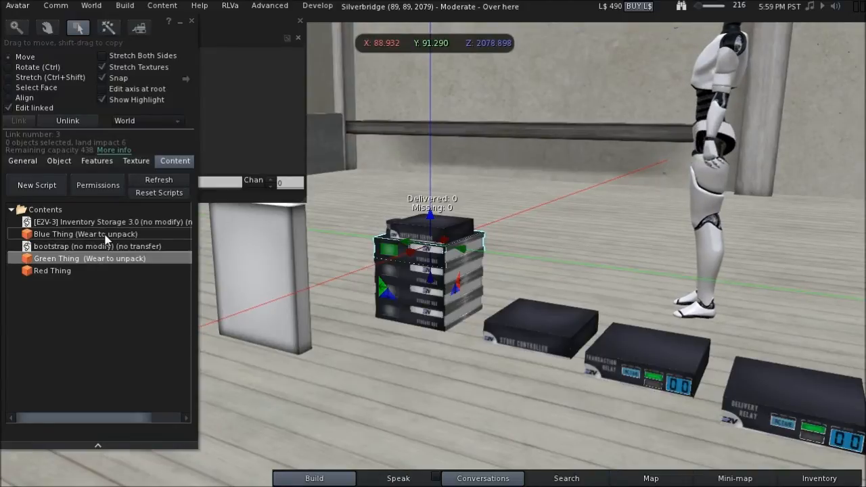
{"action": "left_click", "coordinate": [71, 271]}
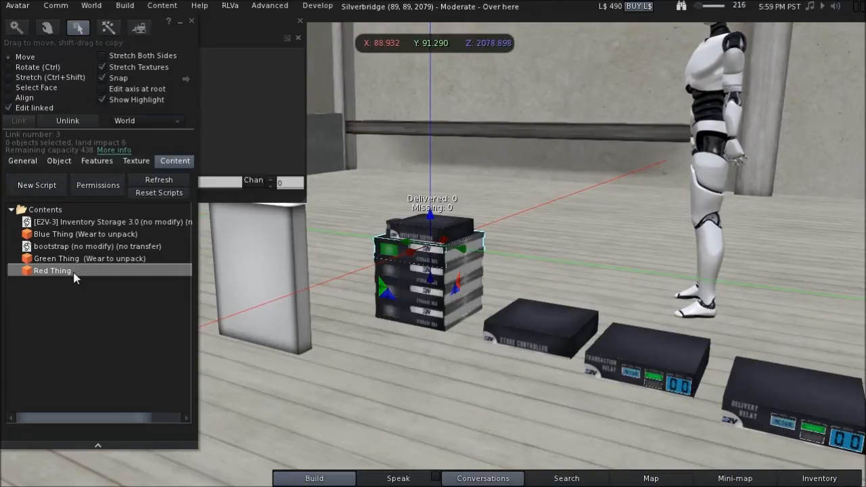
{"action": "left_click", "coordinate": [192, 20]}
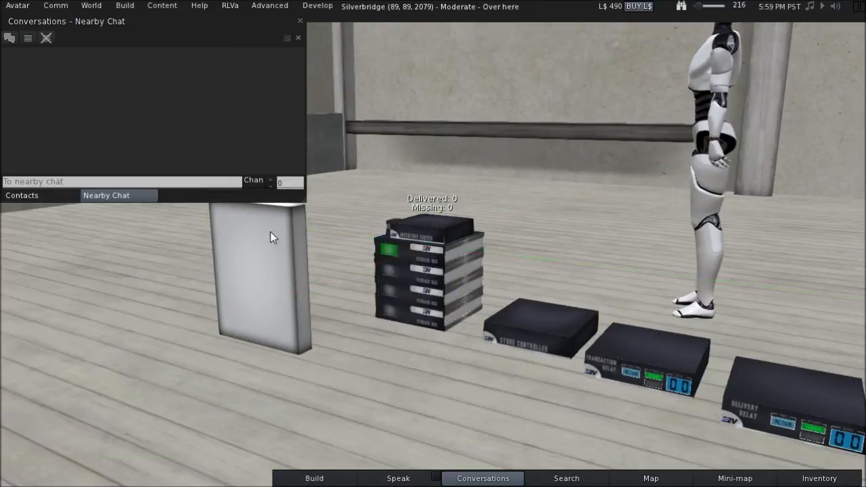
Step: Edit the white panel named Red Thing and enter the bracketed price [100] as its description
{"action": "right_click", "coordinate": [248, 239]}
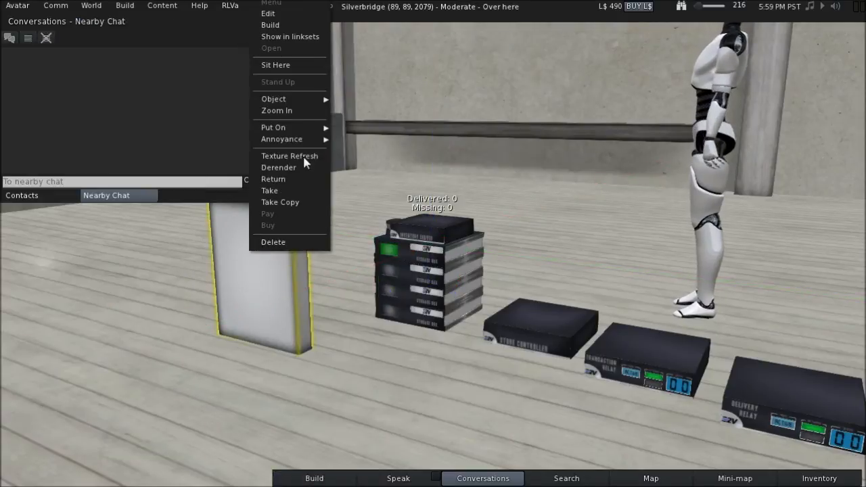
{"action": "left_click", "coordinate": [286, 15]}
{"action": "left_click", "coordinate": [31, 161]}
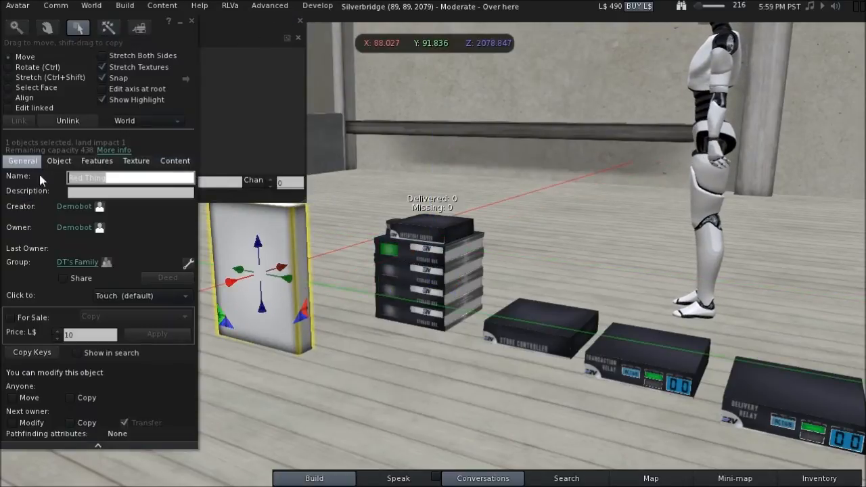
{"action": "left_click", "coordinate": [119, 178]}
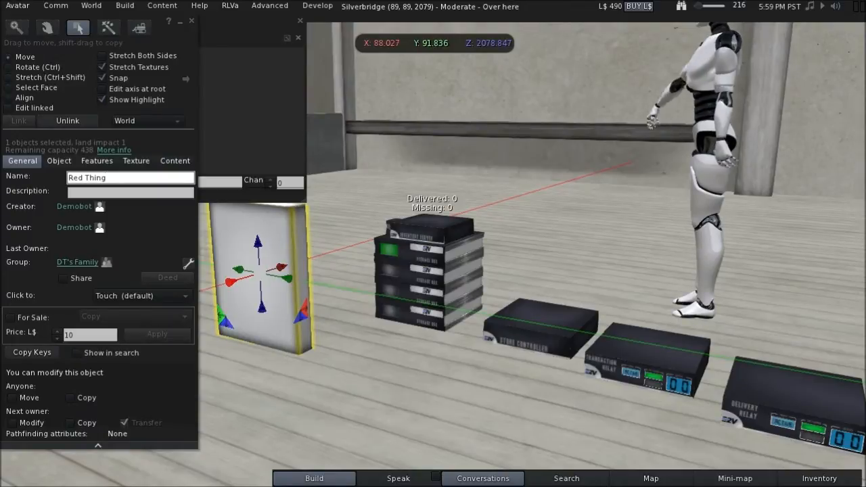
{"action": "left_click", "coordinate": [142, 193]}
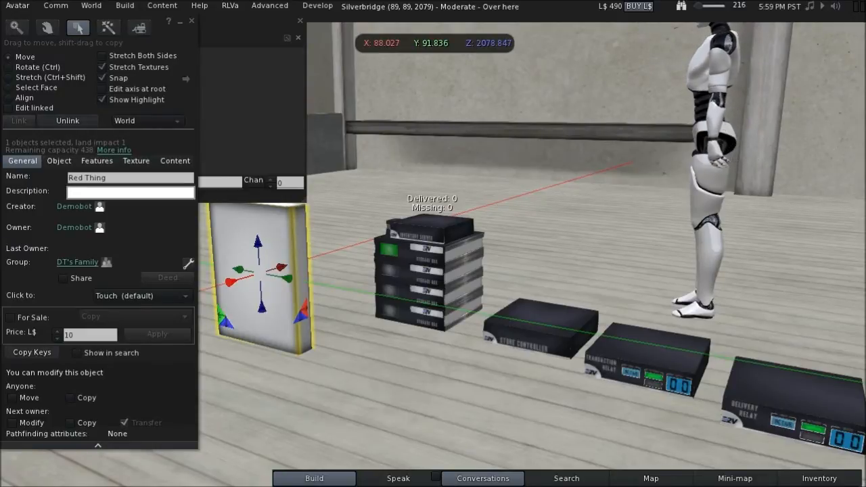
{"action": "type", "text": "["}
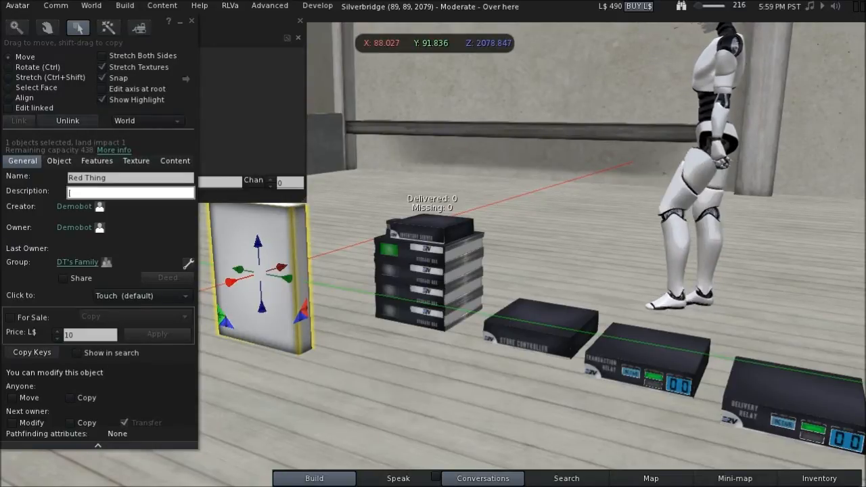
{"action": "type", "text": "100]"}
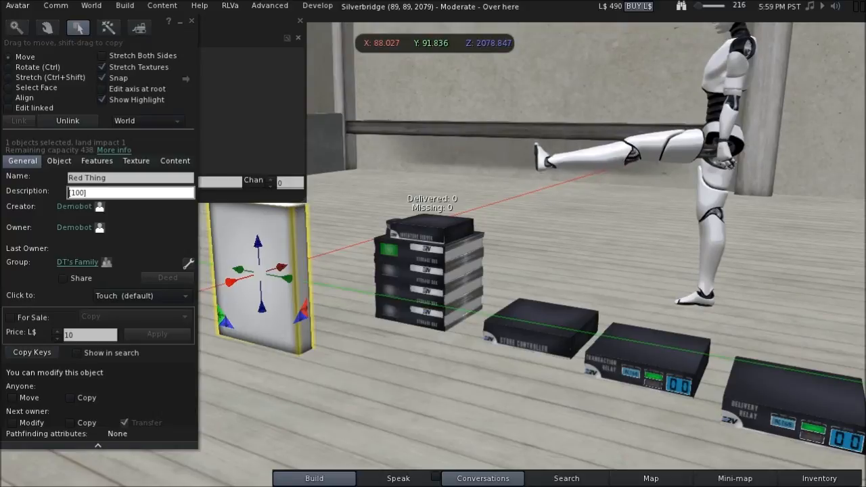
Step: Put the text "This is my neato item" before the bracketed price in the panel's description and finish editing
{"action": "key", "text": "Home"}
{"action": "type", "text": "This is my "}
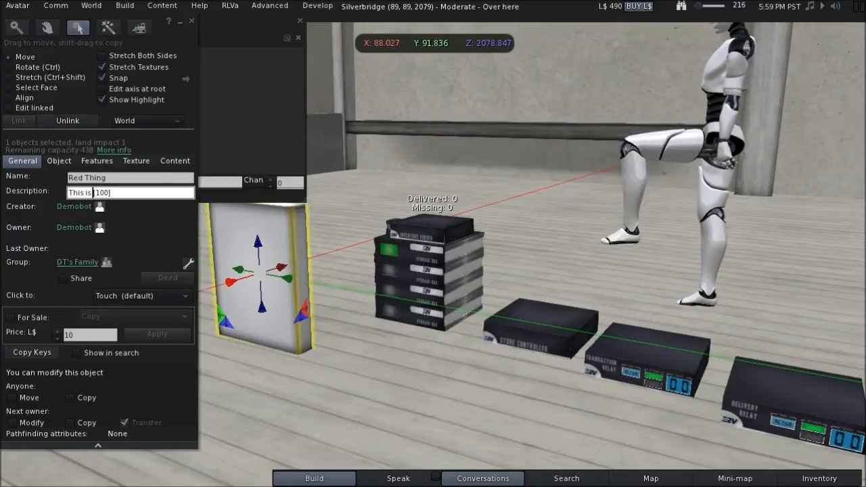
{"action": "type", "text": "neato item"}
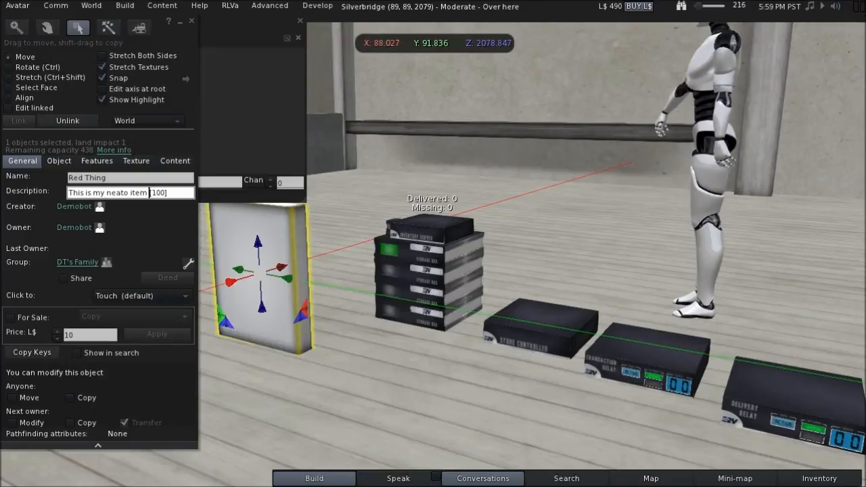
{"action": "key", "text": "End"}
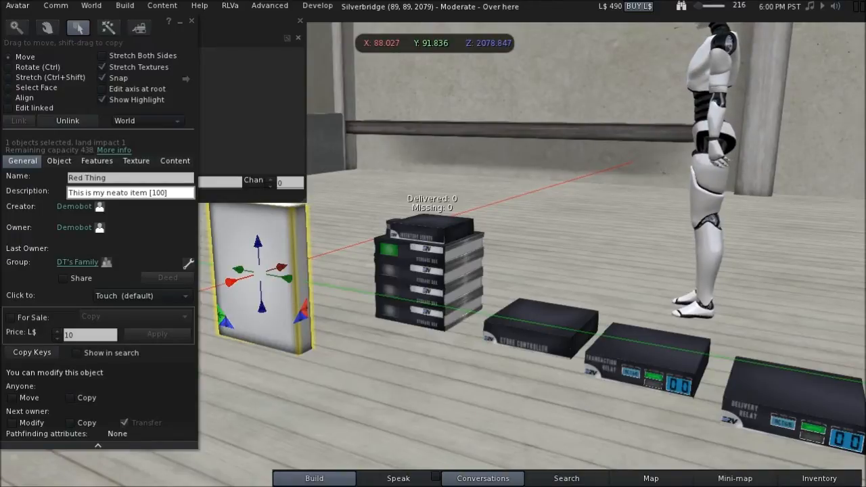
{"action": "key", "text": "Return"}
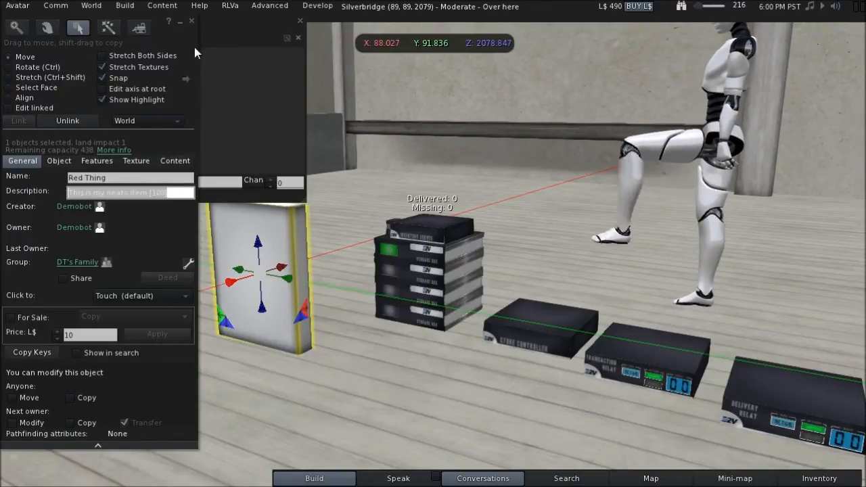
{"action": "left_click", "coordinate": [191, 21]}
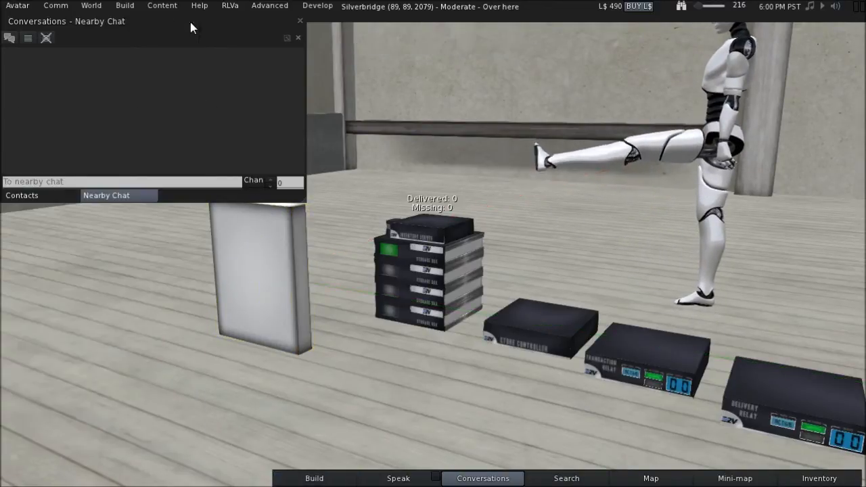
Step: Add the [E2V-3] Vendor 3.0 script from the inventory to the white Red Thing panel
{"action": "left_click", "coordinate": [821, 479]}
{"action": "left_click", "coordinate": [701, 342]}
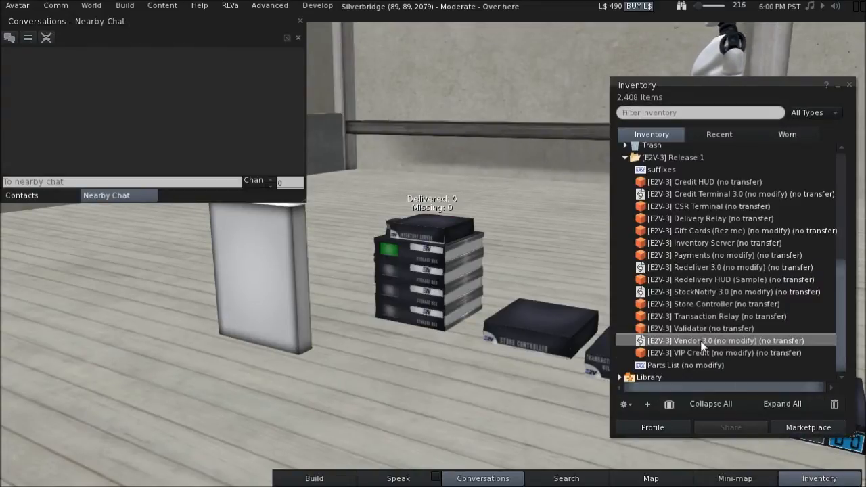
{"action": "left_click", "coordinate": [286, 261]}
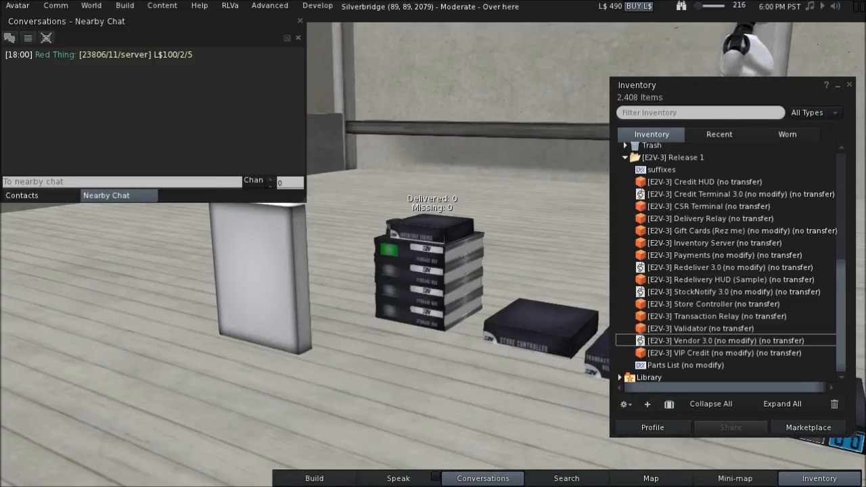
{"action": "left_click_drag", "start_coordinate": [154, 55], "coordinate": [173, 55]}
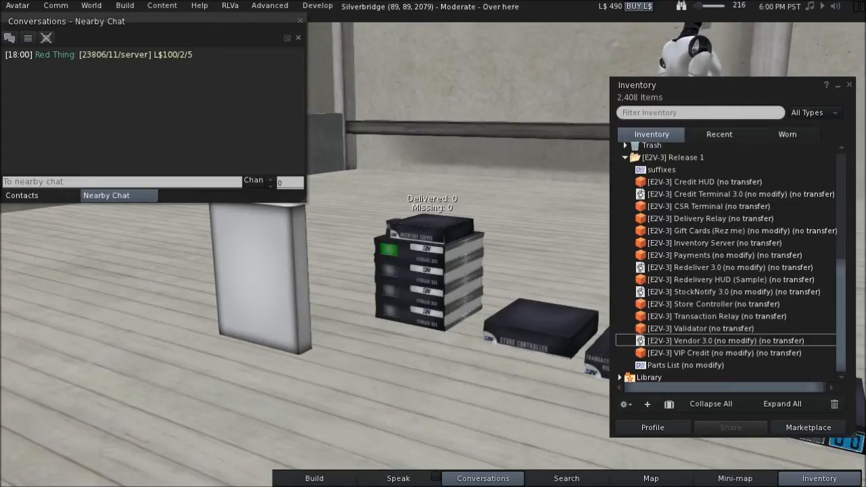
Step: Open the Store Controller's settings notecard, examine the default N-Reward and G-Reward entries, and close it
{"action": "right_click", "coordinate": [548, 331]}
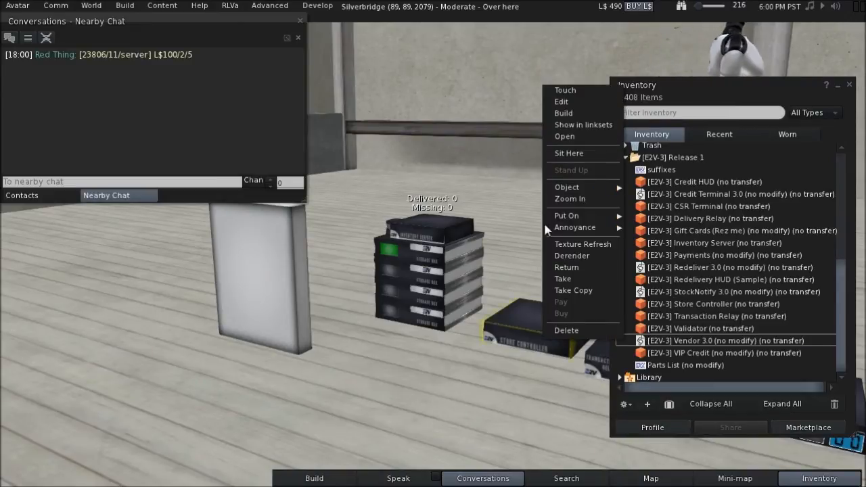
{"action": "left_click", "coordinate": [564, 103]}
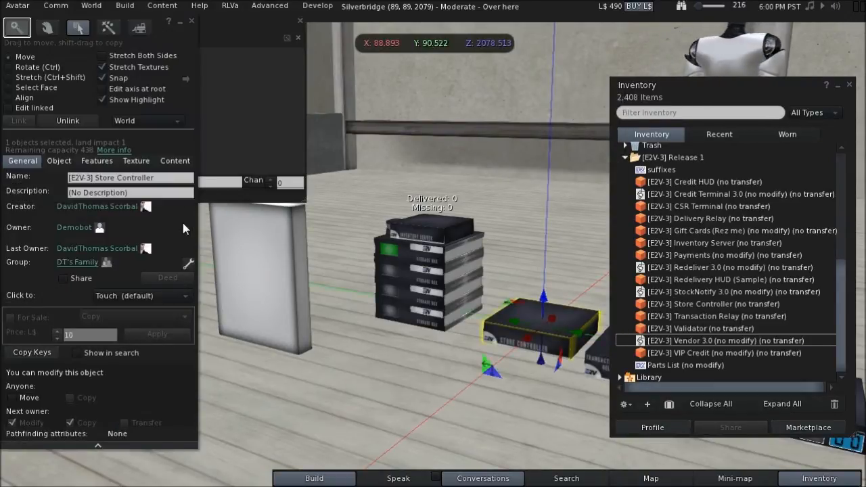
{"action": "left_click", "coordinate": [175, 161]}
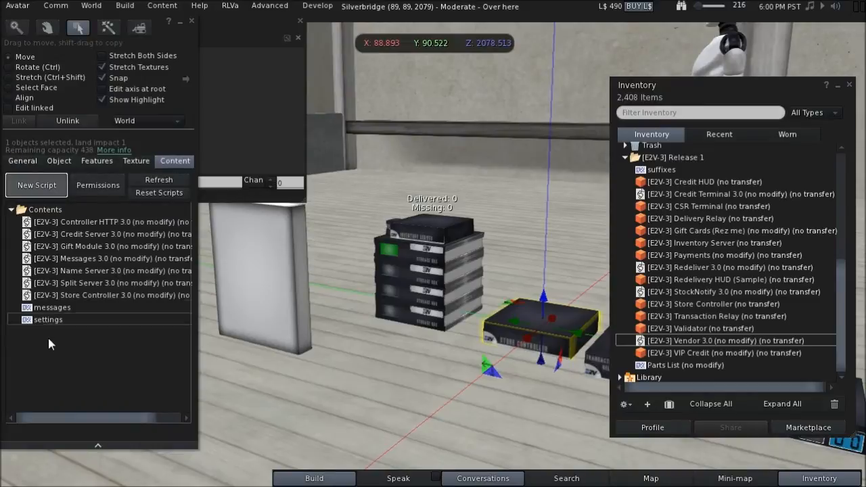
{"action": "double_click", "coordinate": [57, 319]}
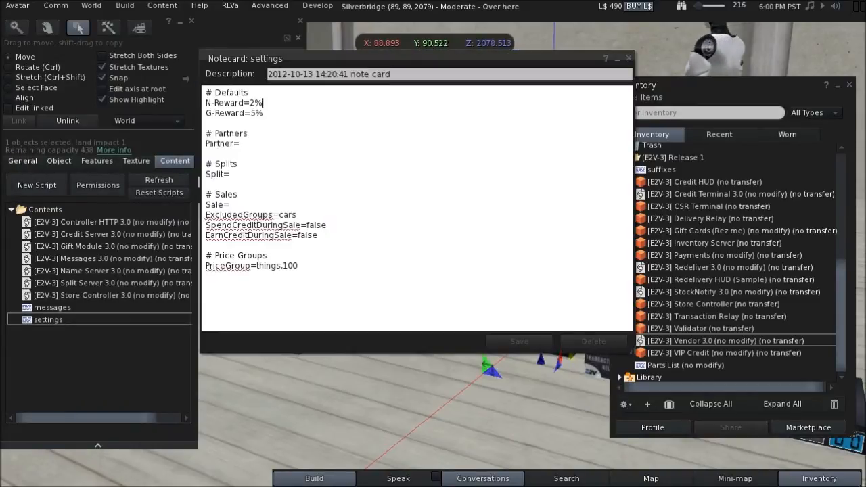
{"action": "left_click_drag", "start_coordinate": [343, 146], "coordinate": [284, 146]}
{"action": "left_click", "coordinate": [344, 156]}
{"action": "left_click_drag", "start_coordinate": [344, 156], "coordinate": [285, 146]}
{"action": "left_click", "coordinate": [344, 146]}
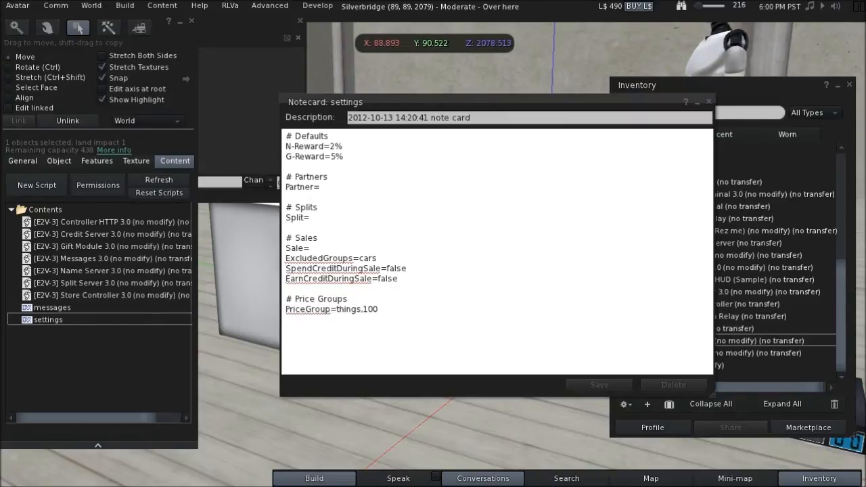
{"action": "left_click", "coordinate": [191, 22]}
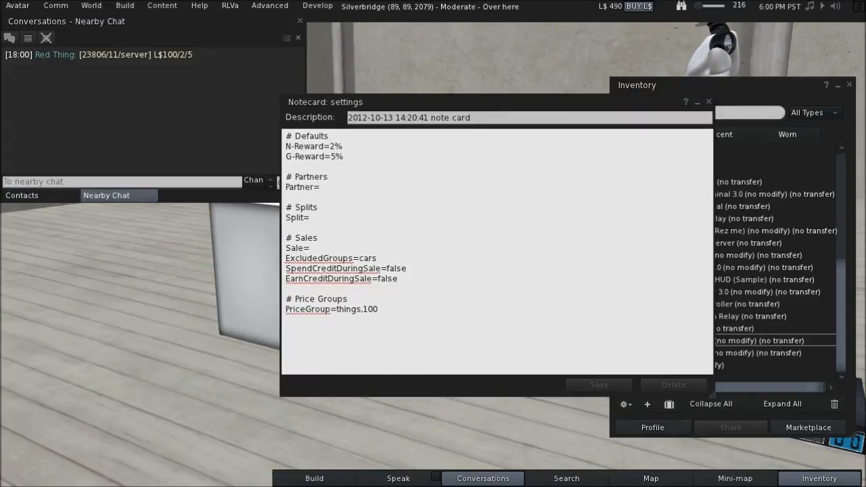
{"action": "left_click", "coordinate": [708, 101]}
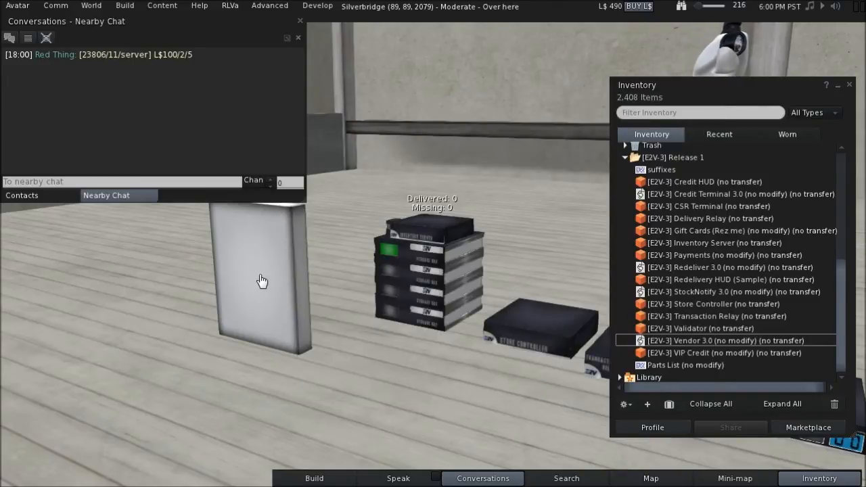
Step: Edit the white Red Thing panel and extend the bracketed price in its description to [100,5%,10%]
{"action": "right_click", "coordinate": [266, 276]}
{"action": "left_click", "coordinate": [293, 49]}
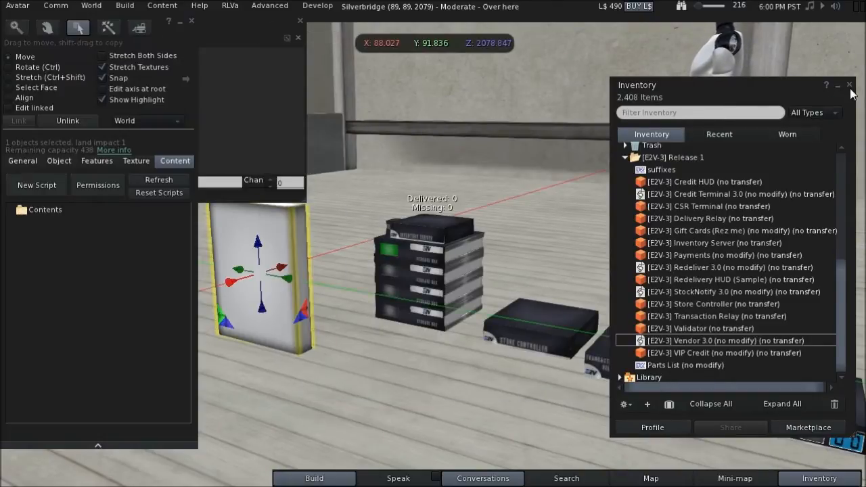
{"action": "left_click", "coordinate": [849, 85]}
{"action": "left_click", "coordinate": [26, 163]}
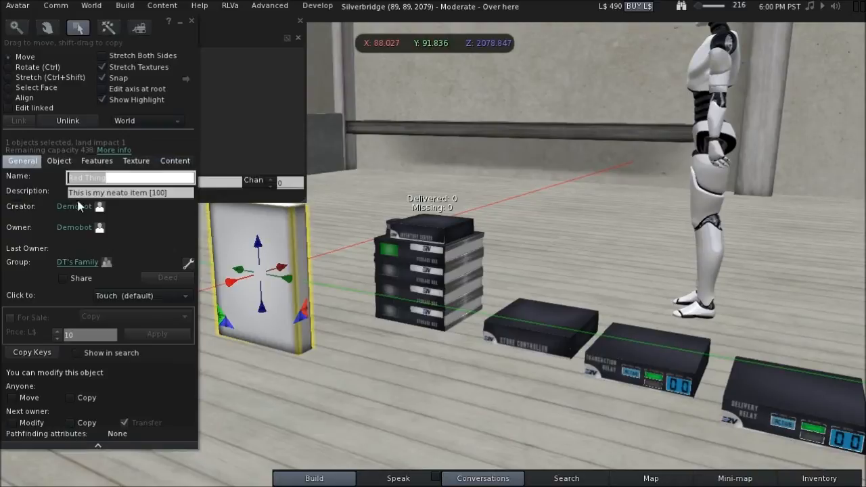
{"action": "left_click", "coordinate": [164, 193]}
{"action": "left_click", "coordinate": [168, 193]}
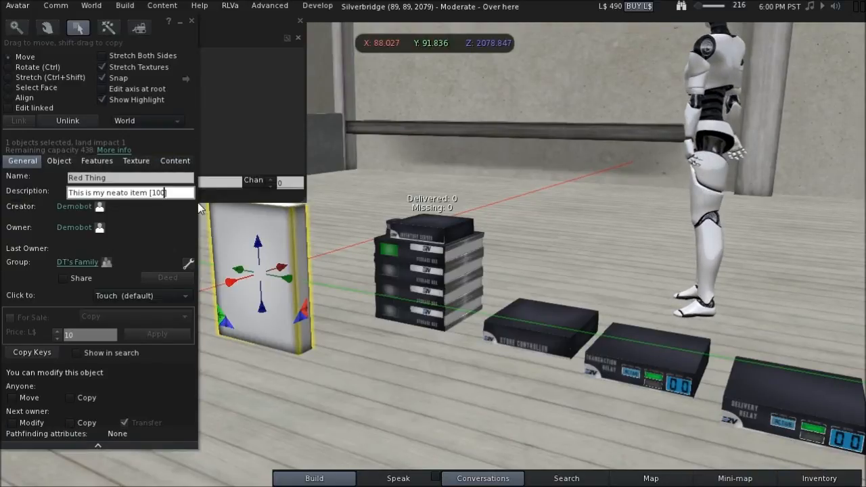
{"action": "type", "text": ",5%"}
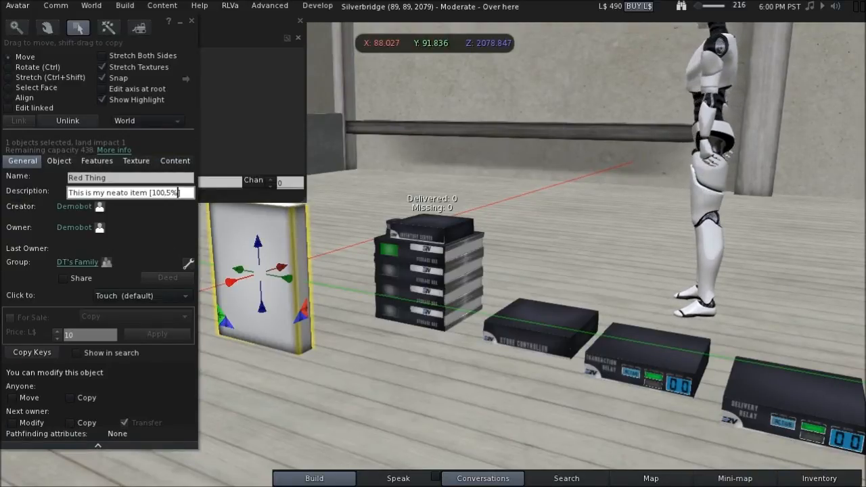
{"action": "type", "text": "],1"}
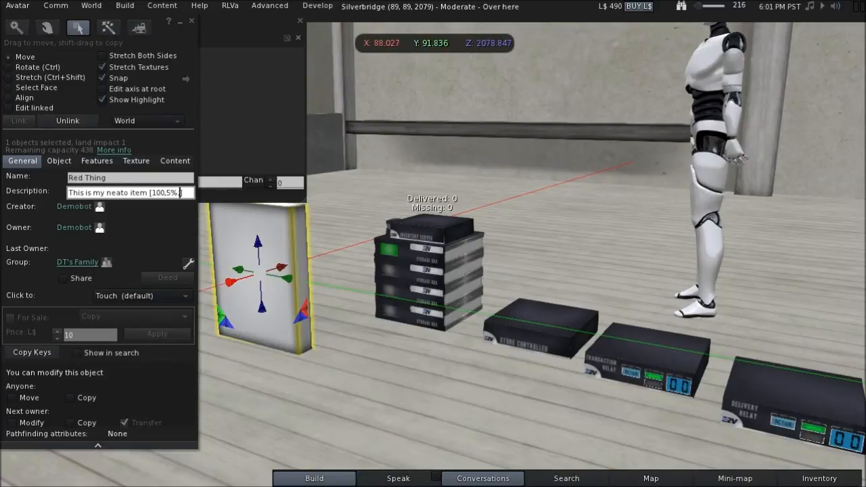
{"action": "type", "text": "0%"}
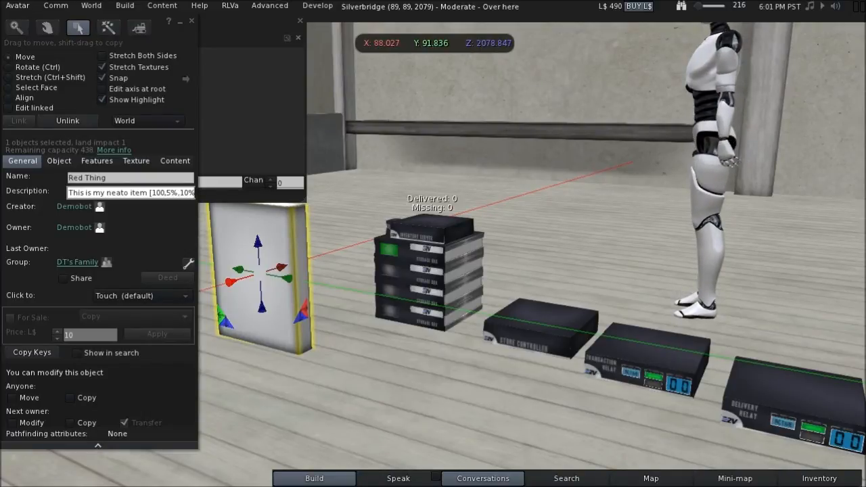
{"action": "key", "text": "Return"}
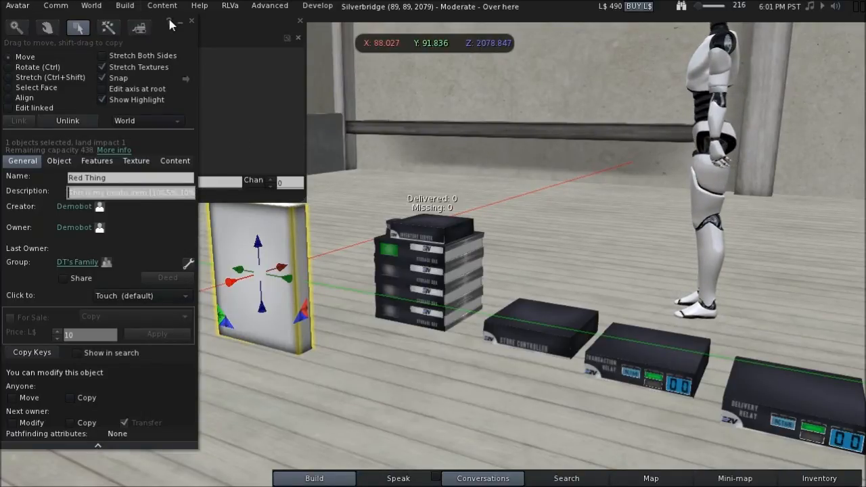
Step: Finish editing Red Thing and reset its vendor script so it rereads the price and reward percentages
{"action": "left_click", "coordinate": [192, 21]}
{"action": "left_click", "coordinate": [264, 264]}
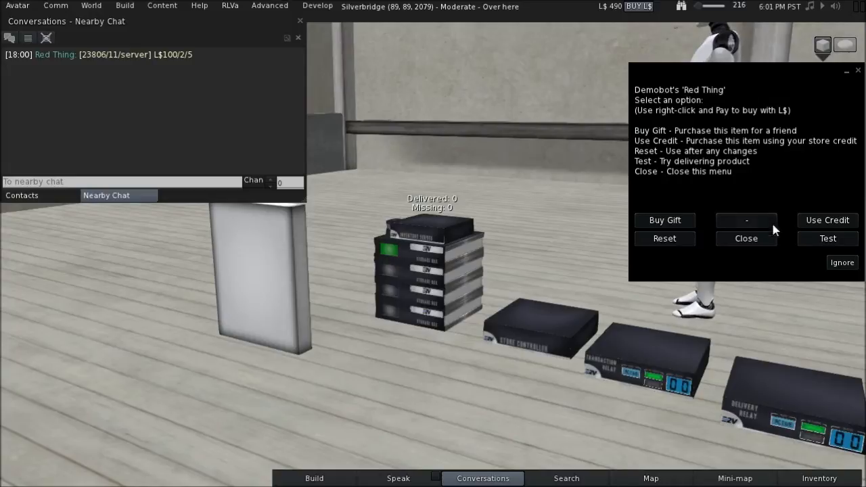
{"action": "left_click", "coordinate": [664, 239]}
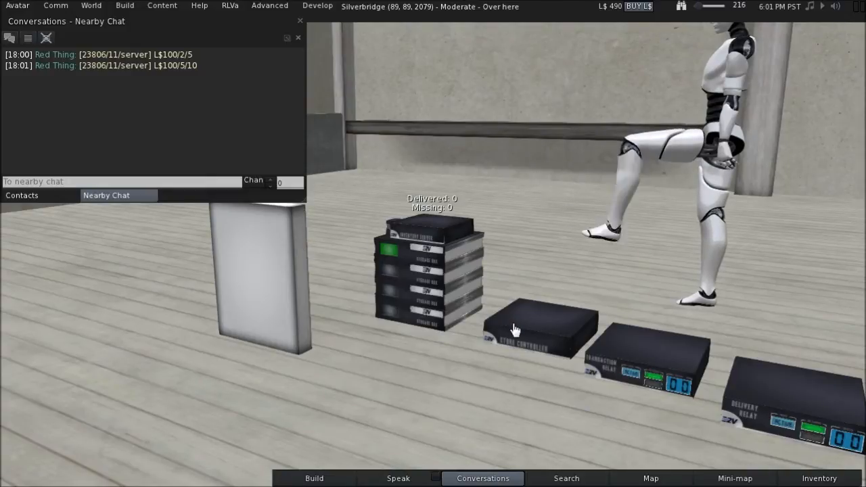
Step: Edit the Red Thing panel and remove both reward percentages from its description, leaving only the bracketed price [100]
{"action": "right_click", "coordinate": [249, 286]}
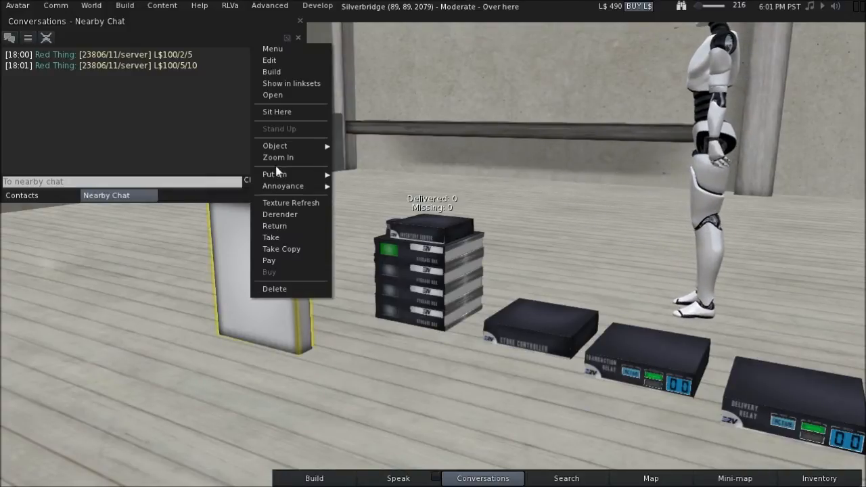
{"action": "left_click", "coordinate": [269, 61]}
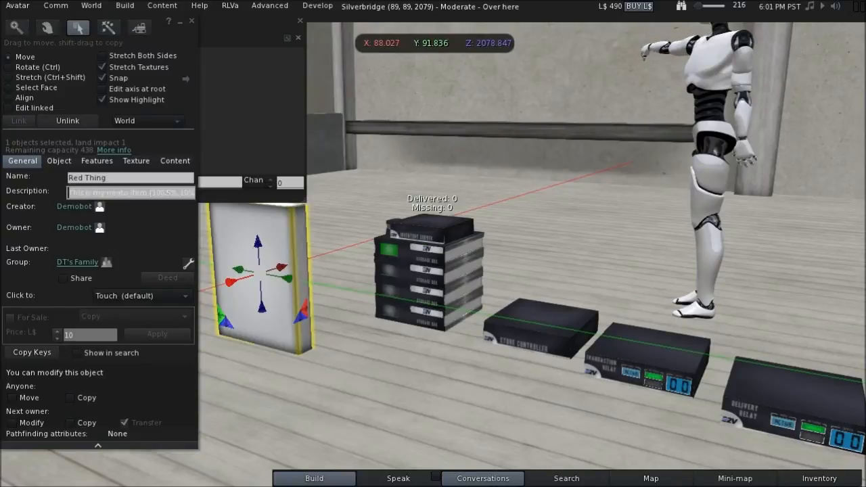
{"action": "key", "text": "Delete"}
{"action": "key", "text": "Delete"}
{"action": "key", "text": "Delete"}
{"action": "key", "text": "Delete"}
{"action": "key", "text": "Delete"}
{"action": "key", "text": "Delete"}
{"action": "key", "text": "Delete"}
{"action": "key", "text": "Delete"}
{"action": "key", "text": "Delete"}
{"action": "key", "text": "Delete"}
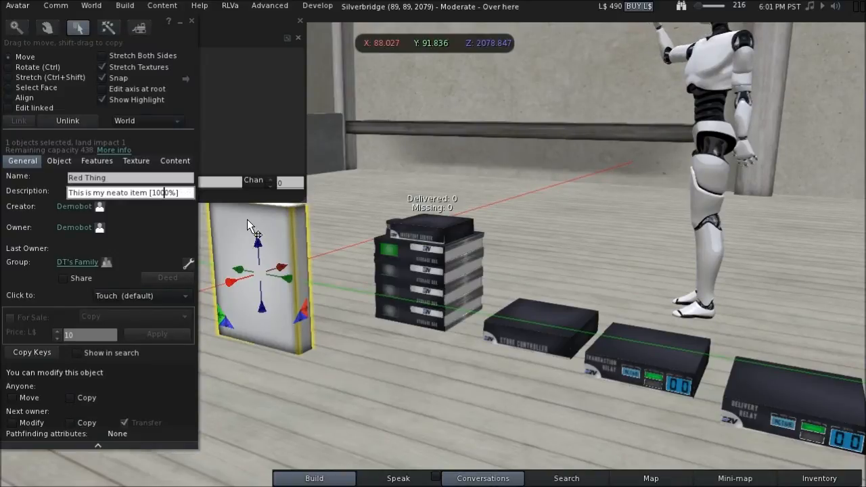
{"action": "key", "text": "Return"}
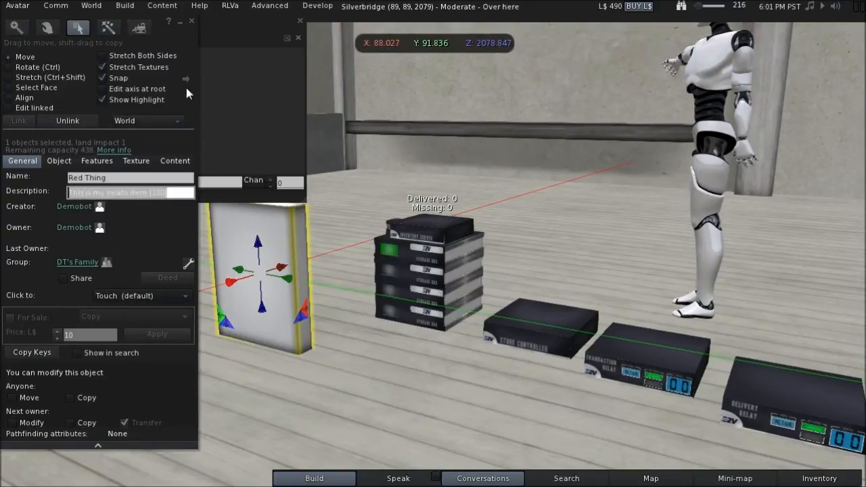
Step: Finish editing Red Thing and reset its vendor script to apply the price-only description
{"action": "left_click", "coordinate": [192, 23]}
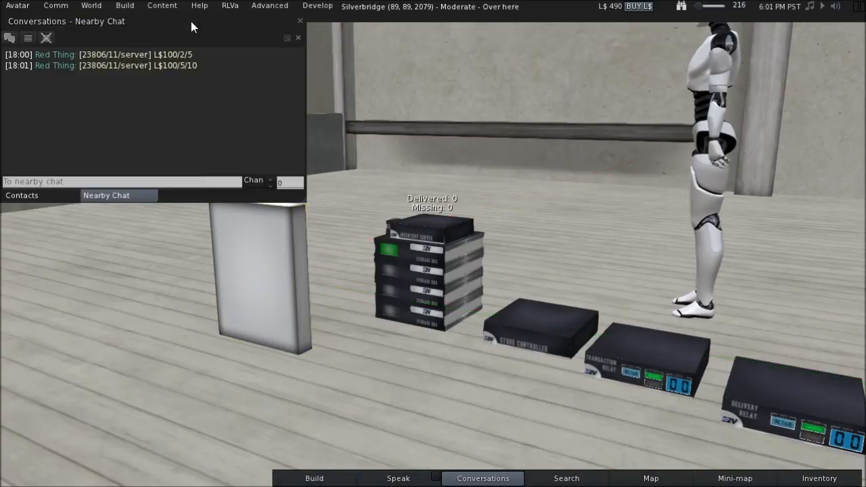
{"action": "left_click", "coordinate": [303, 310]}
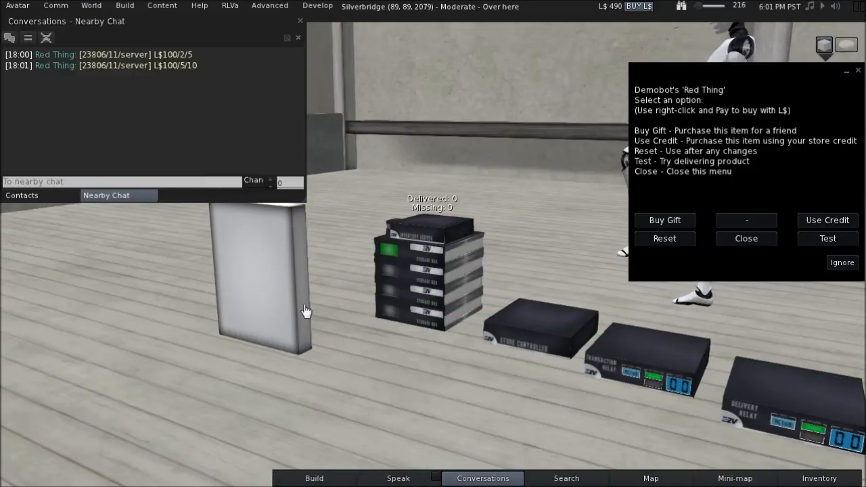
{"action": "left_click", "coordinate": [663, 238]}
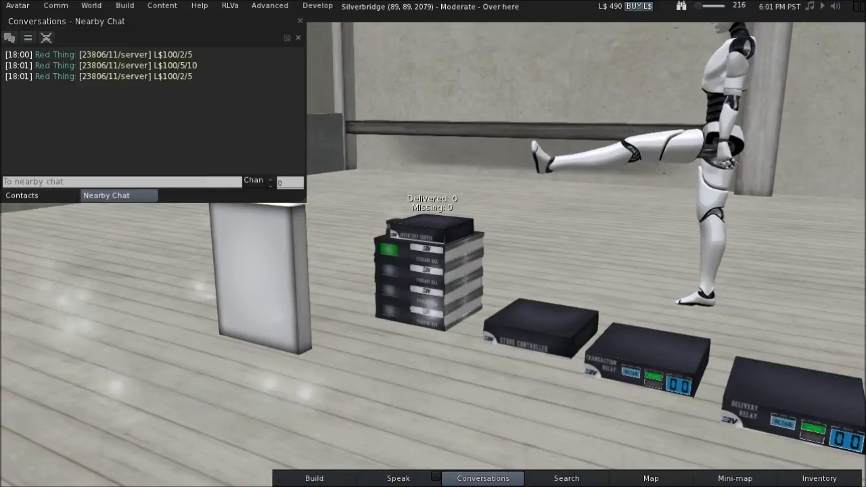
Step: Open the Store Controller's settings notecard, examine the PriceGroup entry under Price Groups, and close it
{"action": "right_click", "coordinate": [541, 324]}
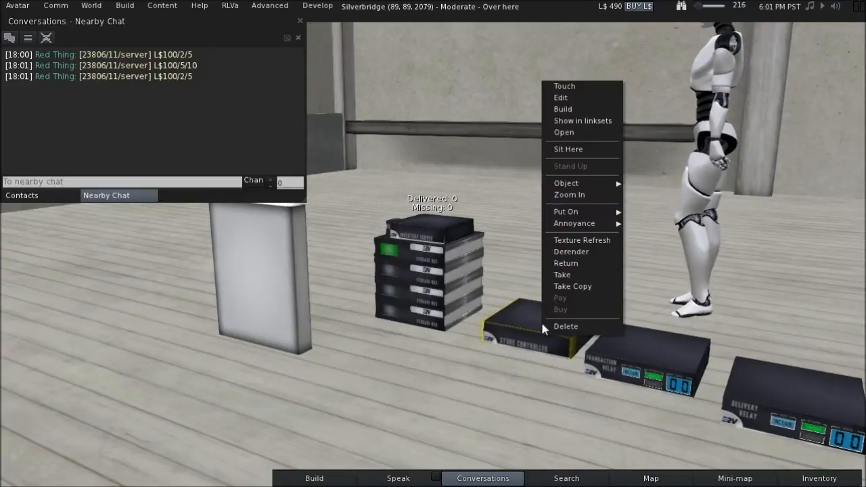
{"action": "left_click", "coordinate": [560, 98]}
{"action": "left_click", "coordinate": [175, 161]}
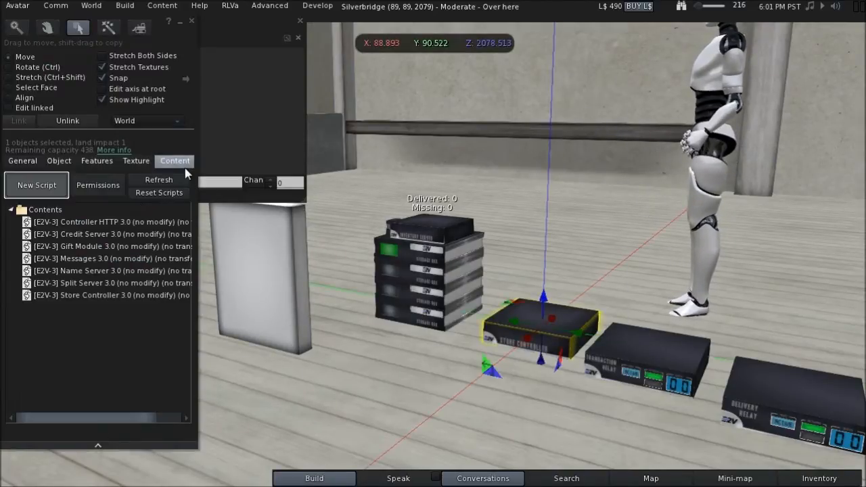
{"action": "left_click", "coordinate": [49, 319]}
{"action": "double_click", "coordinate": [62, 322]}
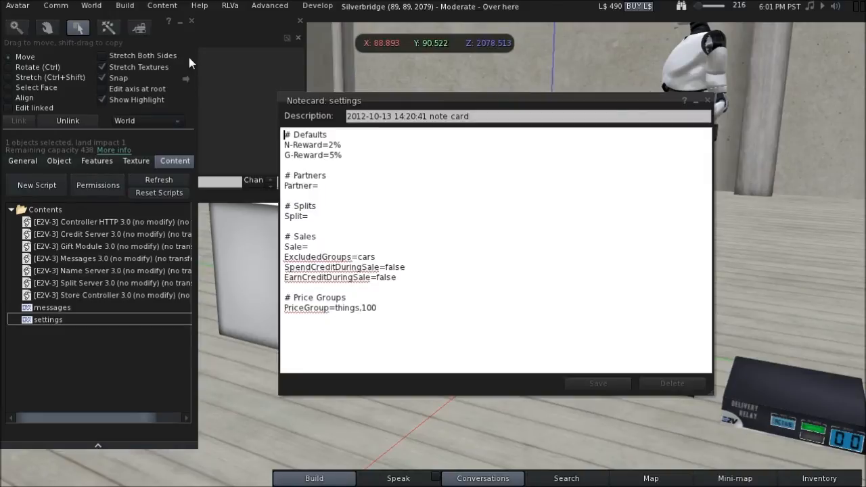
{"action": "left_click", "coordinate": [193, 25]}
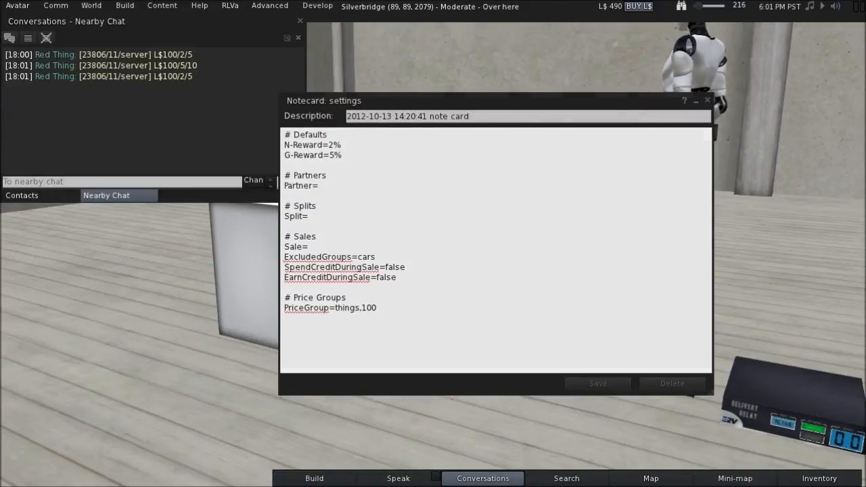
{"action": "left_click", "coordinate": [346, 297]}
{"action": "left_click_drag", "start_coordinate": [334, 307], "coordinate": [362, 308]}
{"action": "left_click", "coordinate": [371, 307]}
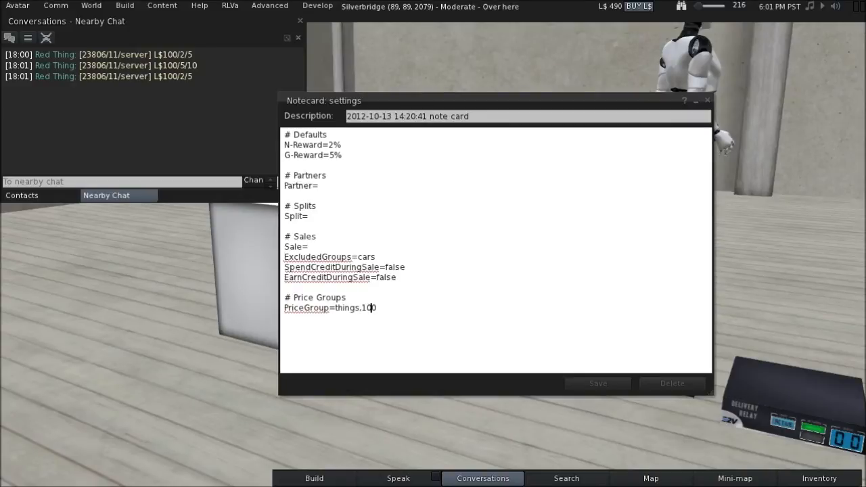
{"action": "left_click", "coordinate": [376, 308]}
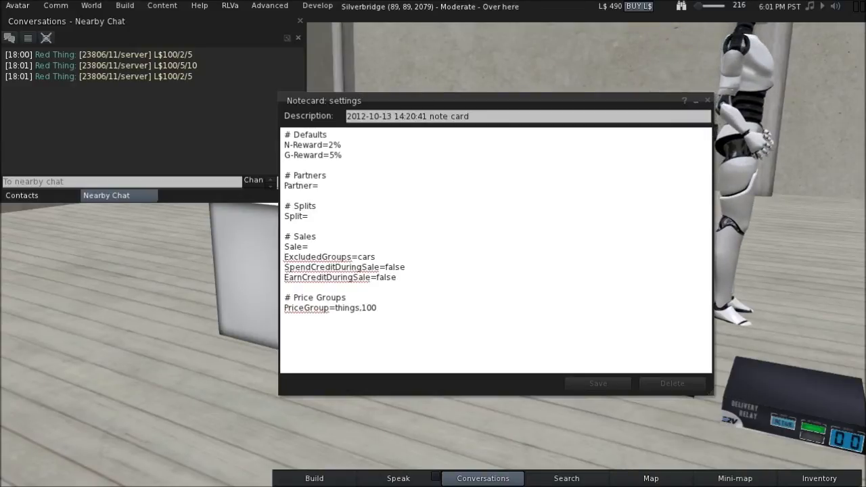
{"action": "left_click", "coordinate": [708, 101]}
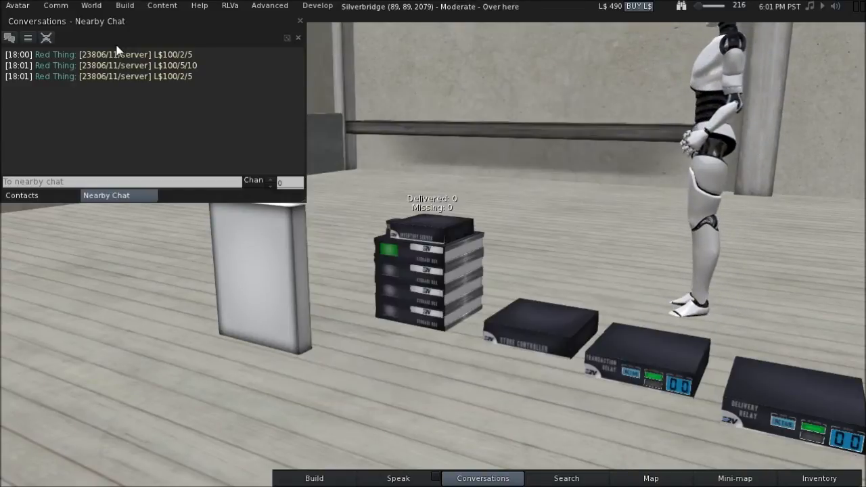
Step: Edit the Red Thing panel and replace the bracketed price in its description with the price group name, [things]
{"action": "right_click", "coordinate": [238, 232]}
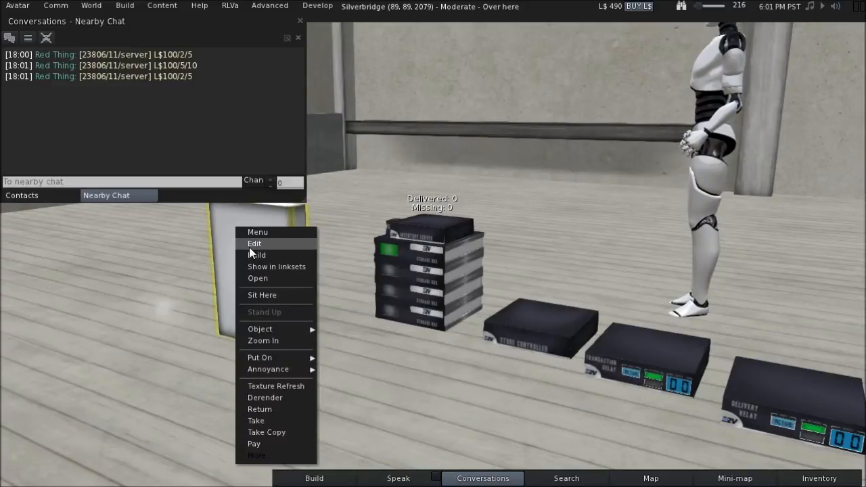
{"action": "left_click", "coordinate": [250, 247]}
{"action": "left_click", "coordinate": [30, 160]}
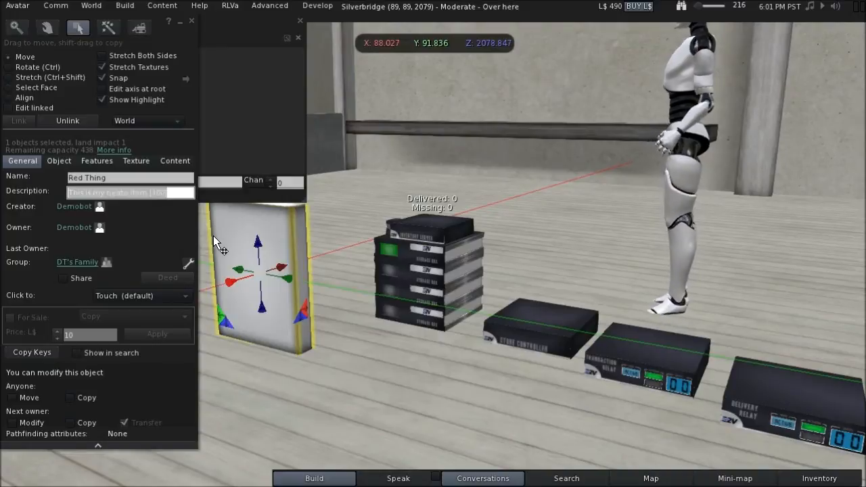
{"action": "key", "text": "End"}
{"action": "key", "text": "Left"}
{"action": "key", "text": "shift+Left"}
{"action": "key", "text": "shift+Left"}
{"action": "key", "text": "shift+Left"}
{"action": "type", "text": "things"}
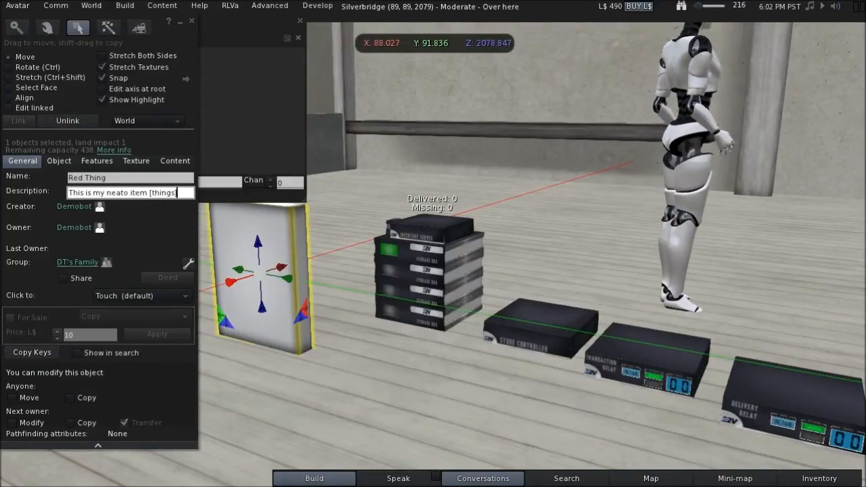
{"action": "key", "text": "Return"}
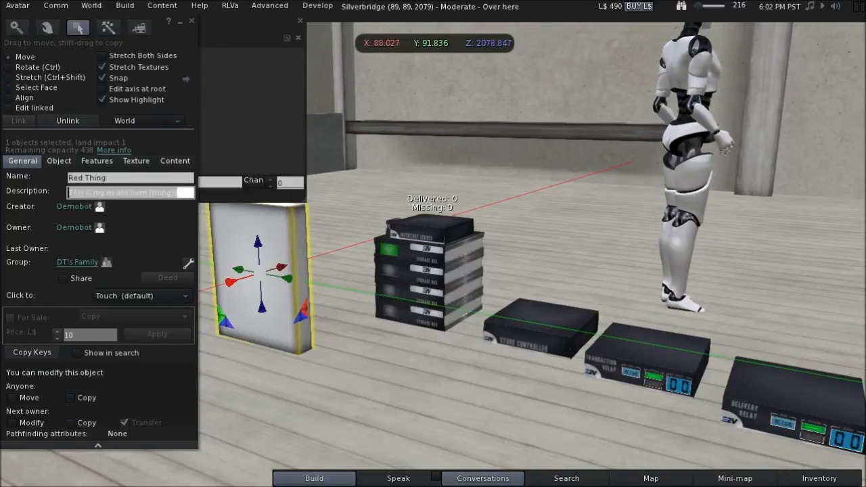
Step: Finish editing Red Thing and reset its vendor script to load the price group
{"action": "left_click", "coordinate": [192, 21]}
{"action": "left_click", "coordinate": [261, 233]}
{"action": "left_click", "coordinate": [666, 239]}
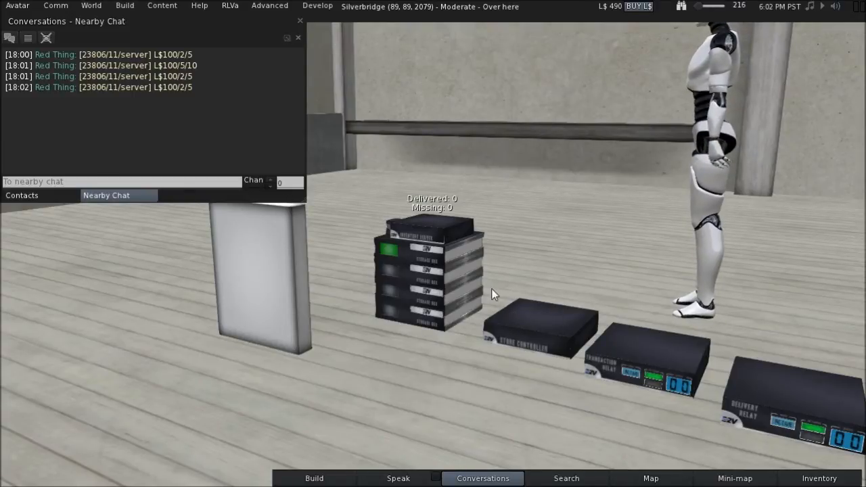
{"action": "right_click", "coordinate": [529, 331]}
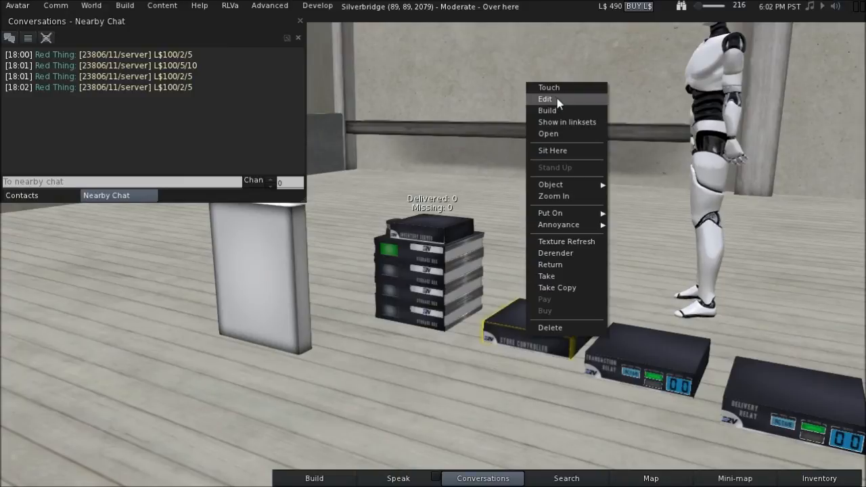
{"action": "left_click", "coordinate": [443, 387]}
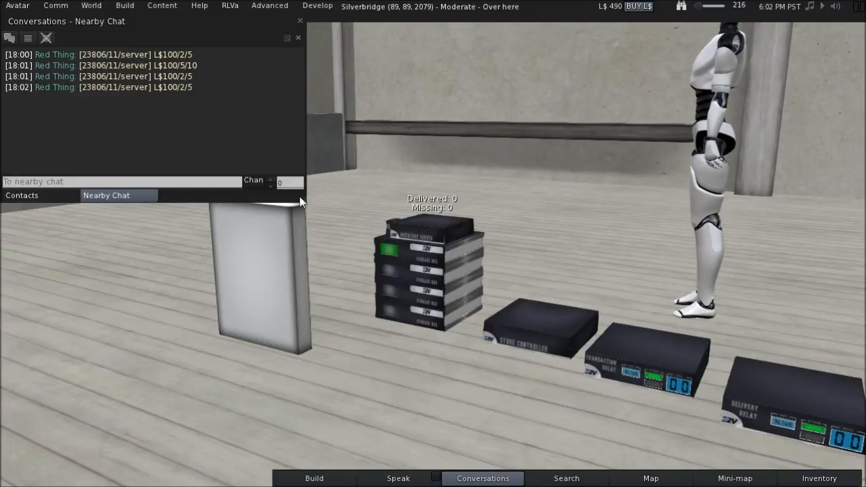
Step: Narrow the Nearby Chat window, check the payment amount offered by Red Thing, and cancel the payment
{"action": "left_click_drag", "start_coordinate": [302, 201], "coordinate": [261, 128]}
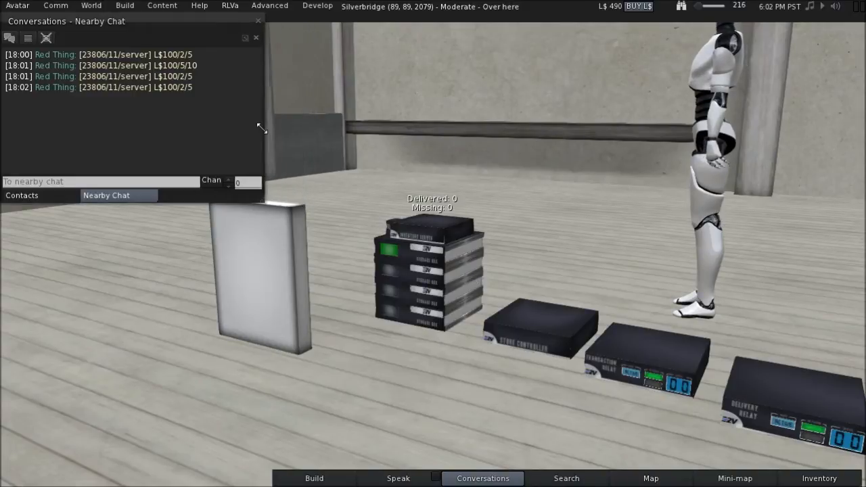
{"action": "right_click", "coordinate": [267, 268]}
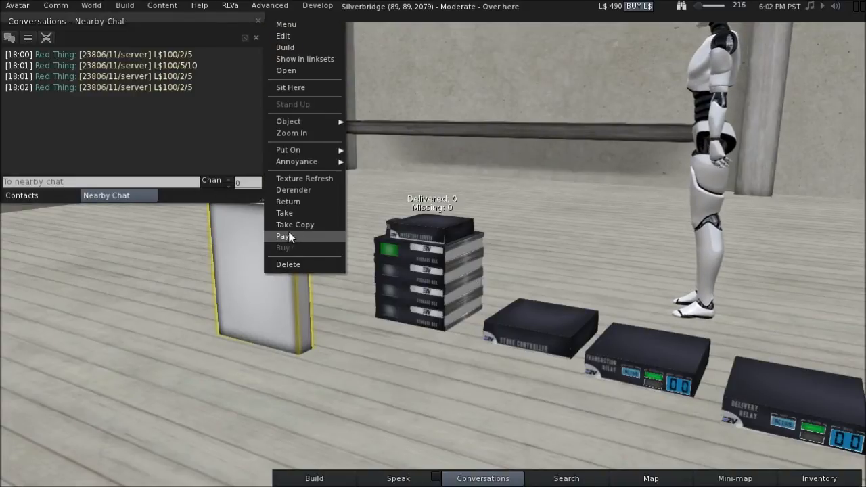
{"action": "left_click", "coordinate": [304, 238]}
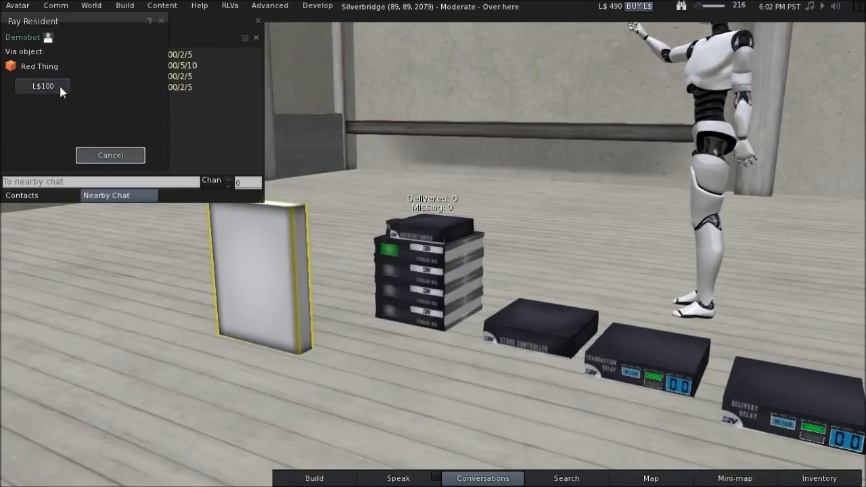
{"action": "left_click_drag", "start_coordinate": [133, 35], "coordinate": [171, 259]}
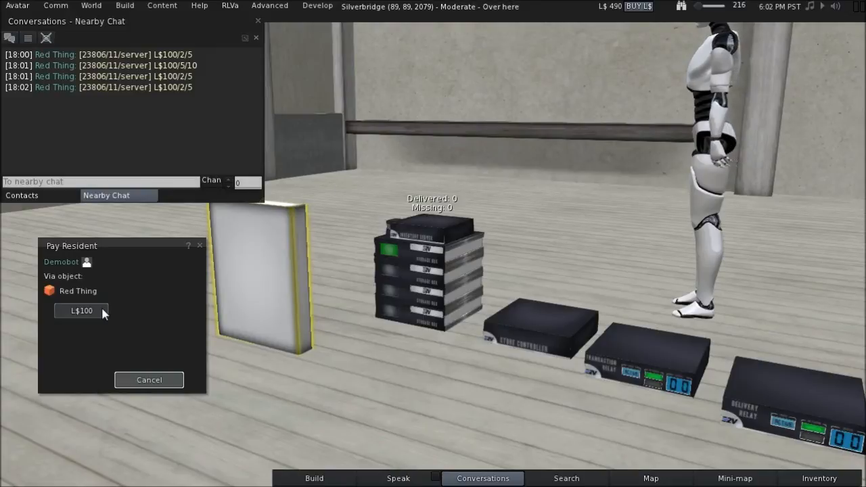
{"action": "left_click", "coordinate": [161, 380]}
Step: Edit Red Thing, set its click action to Pay object, and finish editing
{"action": "right_click", "coordinate": [244, 313]}
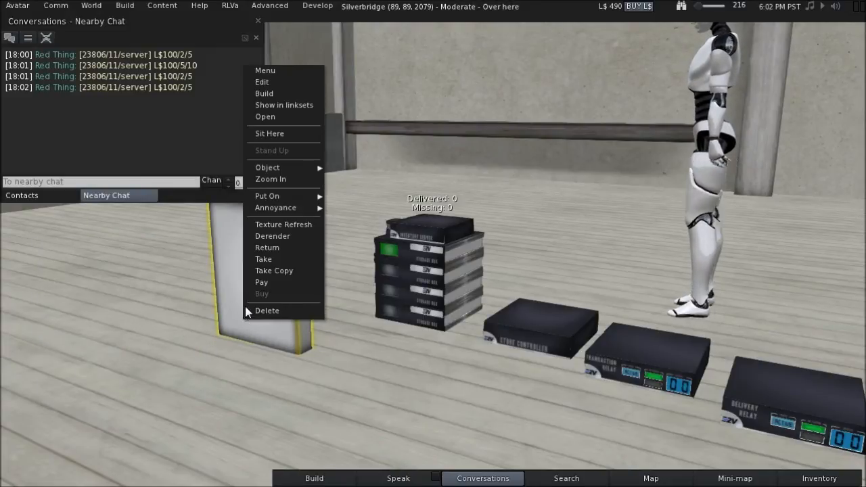
{"action": "left_click", "coordinate": [266, 82]}
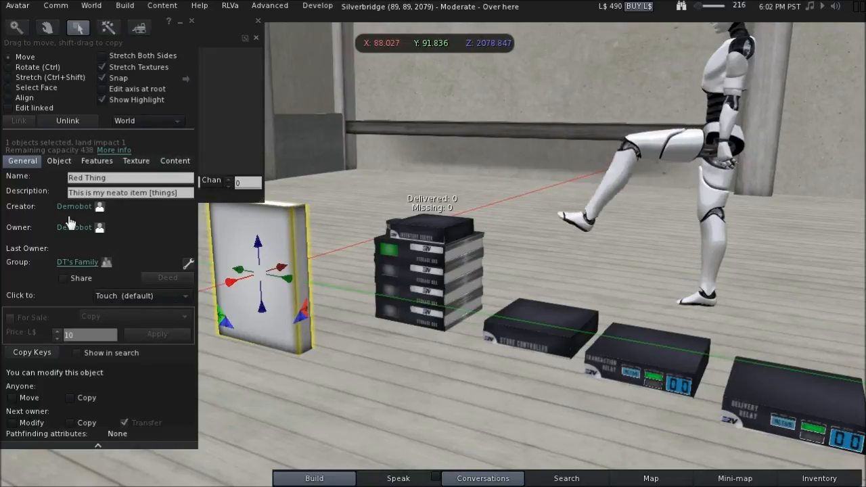
{"action": "left_click", "coordinate": [134, 295]}
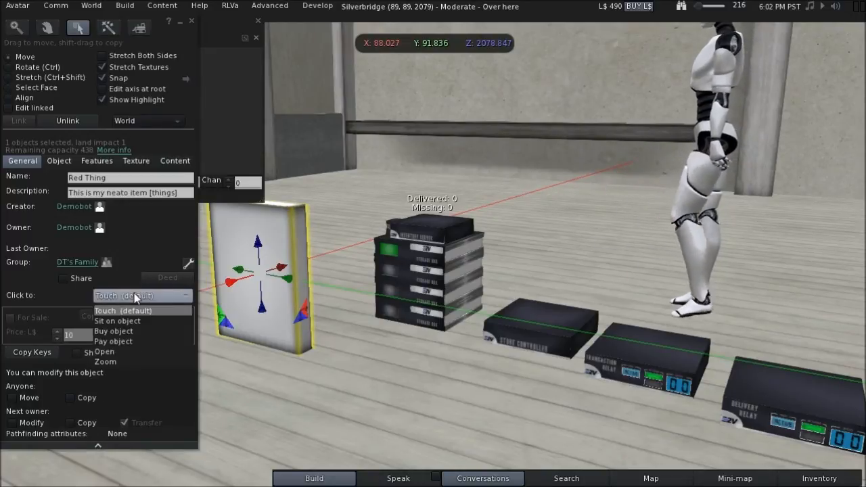
{"action": "left_click", "coordinate": [127, 344]}
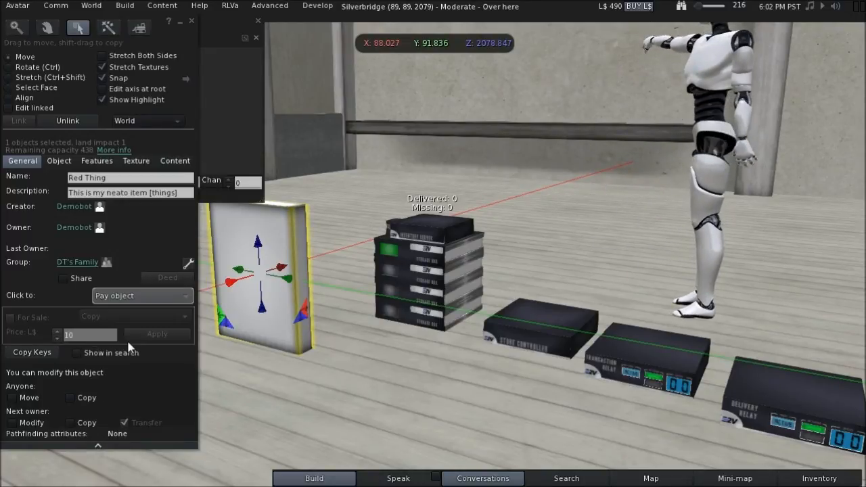
{"action": "left_click", "coordinate": [192, 22]}
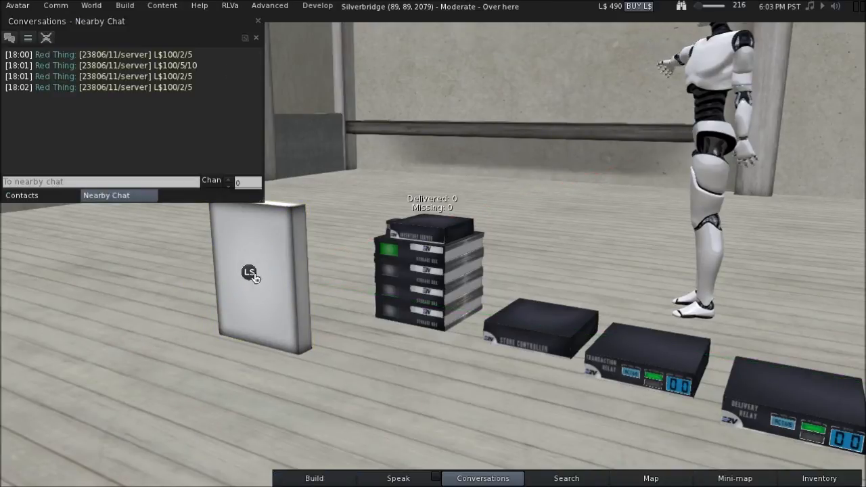
Step: Check the payment dialog through Red Thing's click action and cancel it, and open and dismiss the vendor menu
{"action": "left_click", "coordinate": [252, 276]}
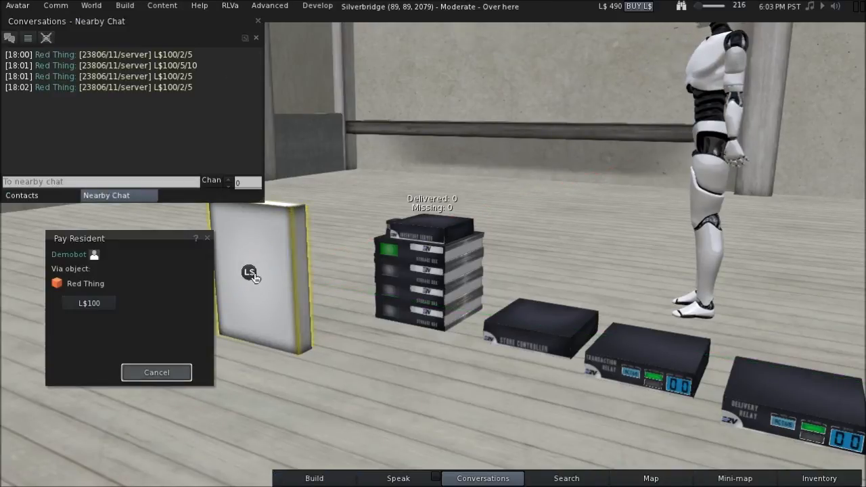
{"action": "left_click", "coordinate": [169, 373]}
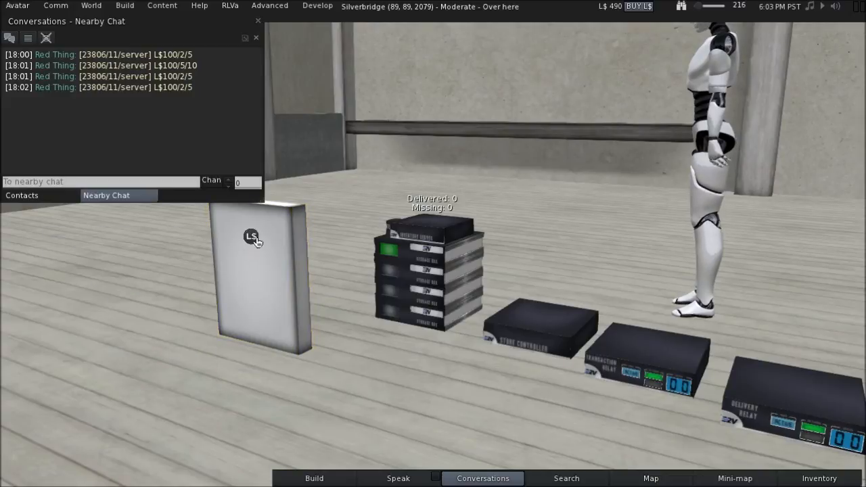
{"action": "right_click", "coordinate": [257, 282]}
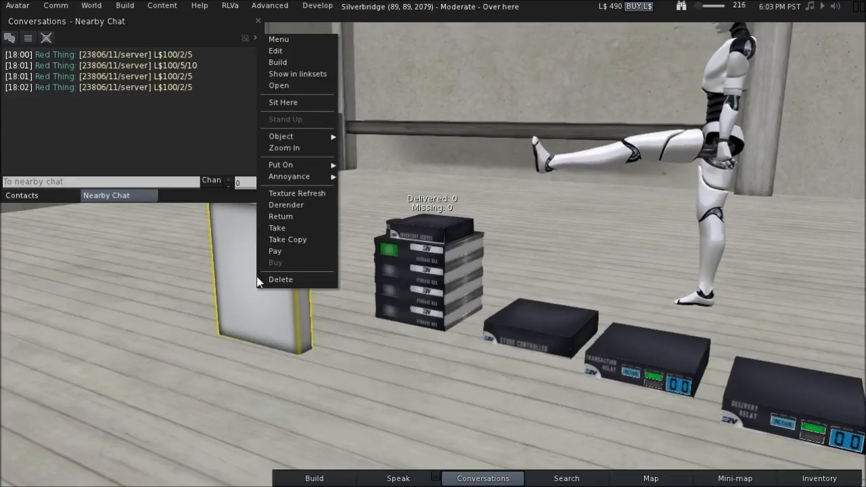
{"action": "left_click", "coordinate": [278, 39]}
{"action": "left_click", "coordinate": [737, 239]}
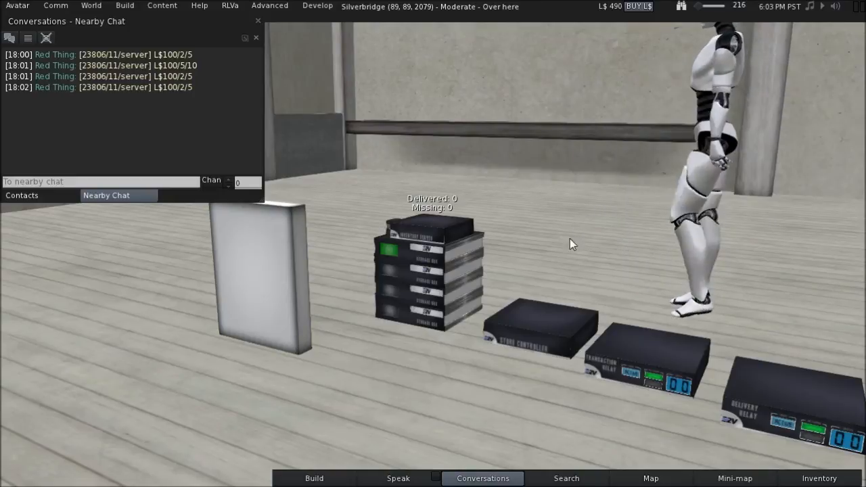
Step: Restore Red Thing's click action to Touch (default), and touch the panel to open its vendor menu and dismiss it
{"action": "right_click", "coordinate": [244, 264]}
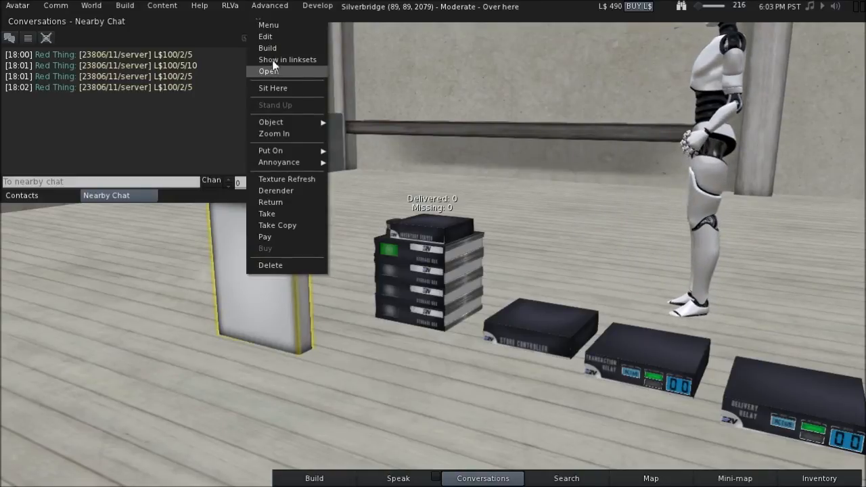
{"action": "left_click", "coordinate": [257, 36]}
{"action": "left_click", "coordinate": [154, 295]}
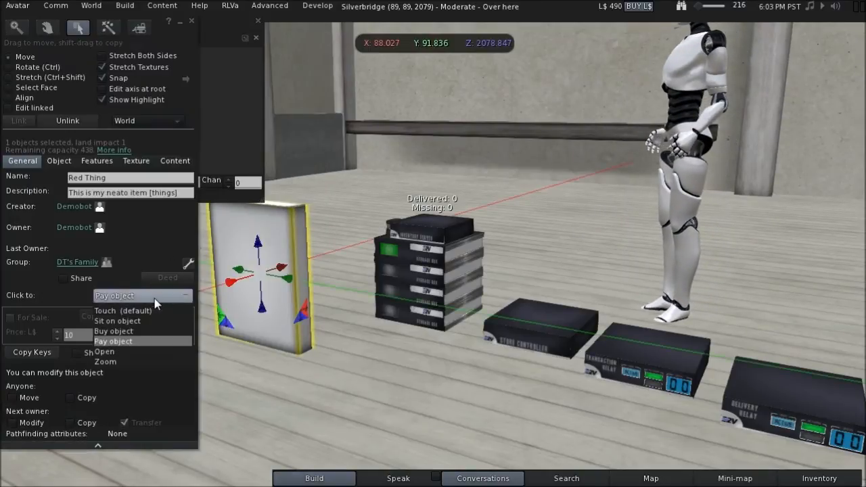
{"action": "left_click", "coordinate": [122, 311]}
{"action": "left_click", "coordinate": [192, 22]}
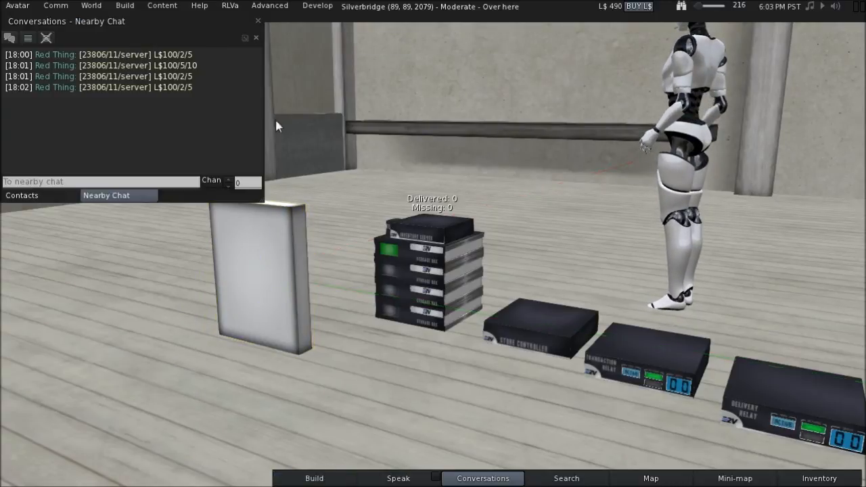
{"action": "left_click", "coordinate": [270, 282]}
{"action": "left_click", "coordinate": [764, 239]}
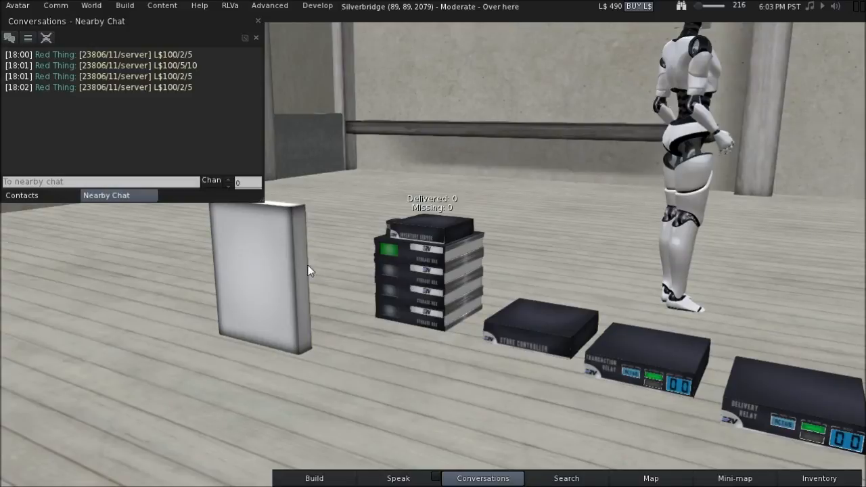
Step: Buy the item by paying L$100 to the Red Thing vendor
{"action": "right_click", "coordinate": [263, 260]}
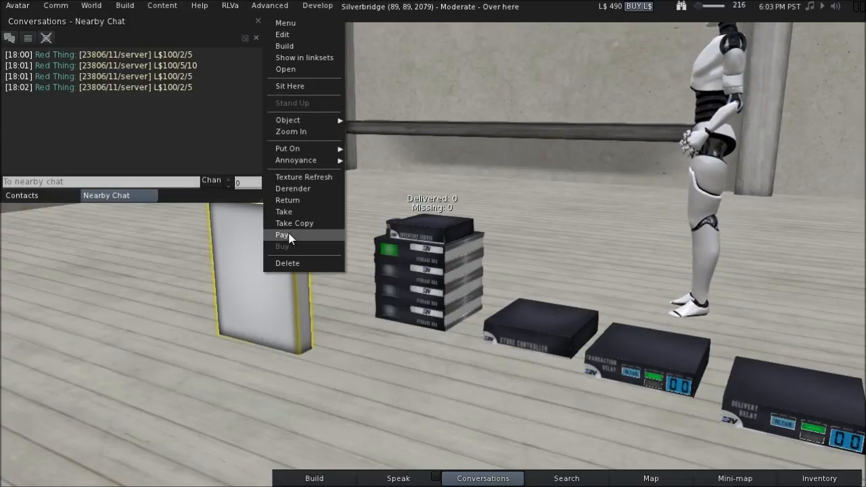
{"action": "left_click", "coordinate": [282, 235]}
{"action": "left_click_drag", "start_coordinate": [138, 238], "coordinate": [112, 275]}
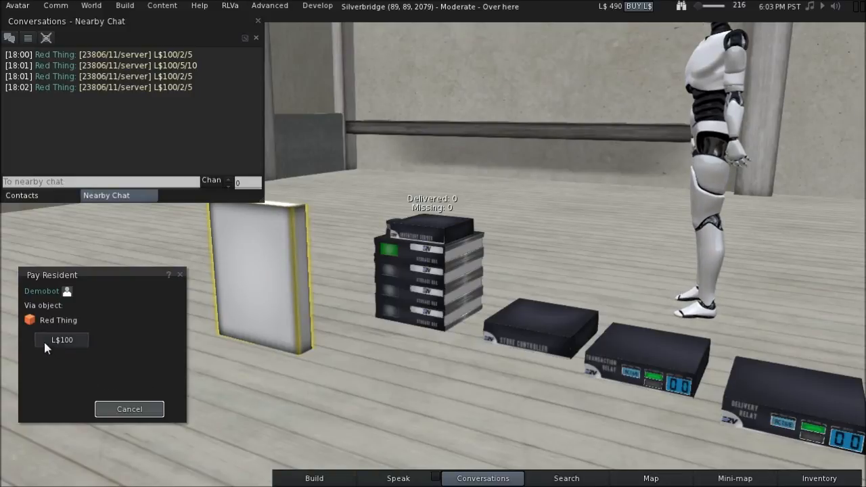
{"action": "left_click", "coordinate": [62, 340]}
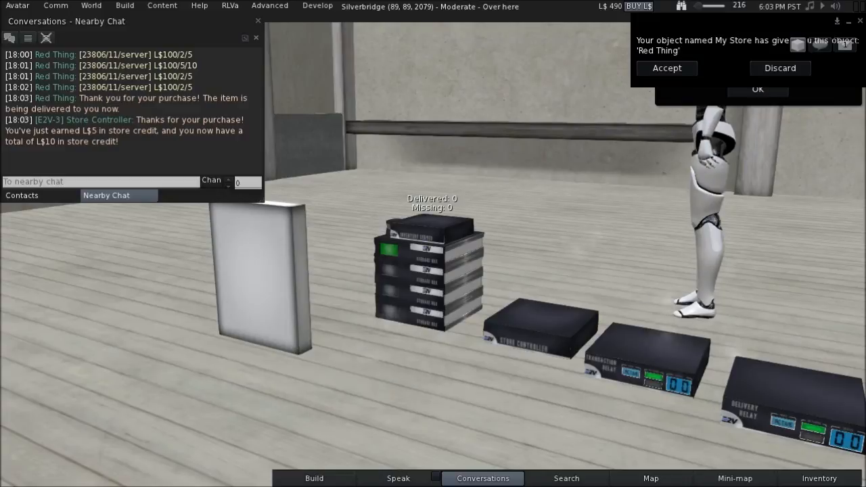
Step: Discard the Red Thing item delivered by My Store and dismiss the payment notification
{"action": "left_click", "coordinate": [791, 69]}
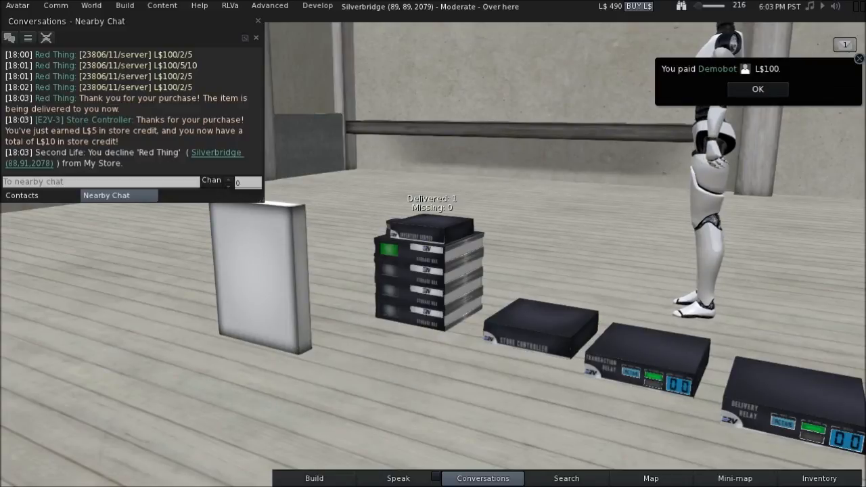
{"action": "left_click", "coordinate": [758, 88]}
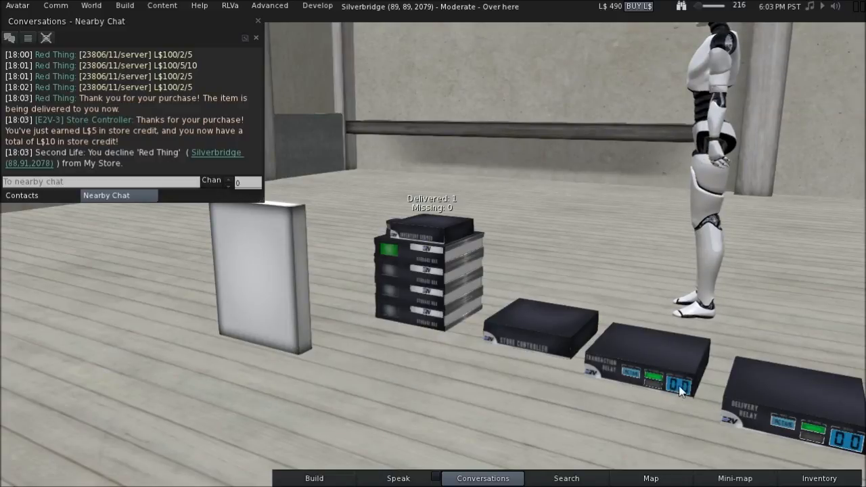